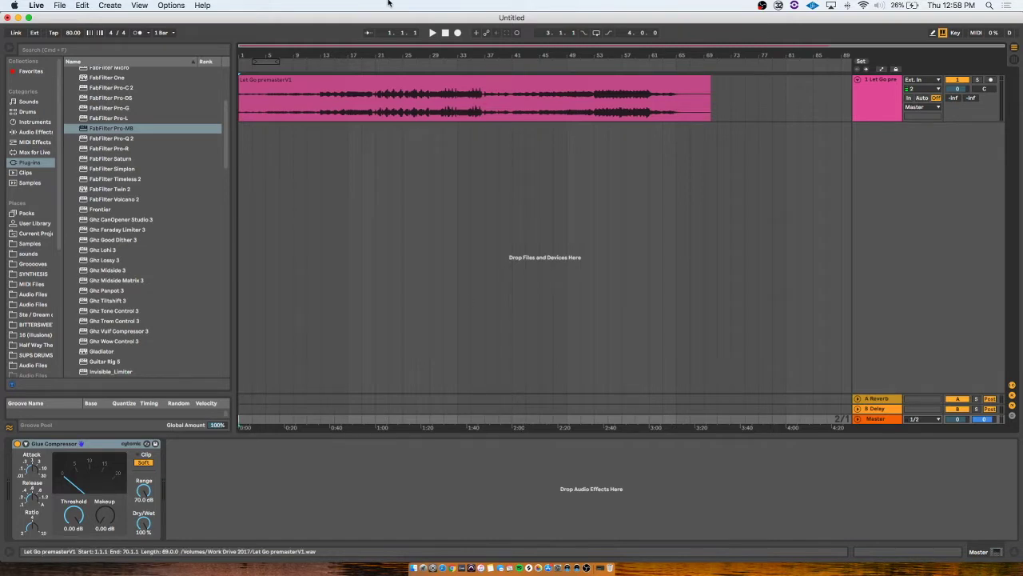
Select the whole Let Go premasterV1 clip in the arrangement.
{"action": "mouse_move", "coordinate": [317, 52]}
{"action": "left_mouse_down"}
{"action": "mouse_move", "coordinate": [318, 70]}
{"action": "mouse_move", "coordinate": [334, 69]}
{"action": "mouse_move", "coordinate": [316, 69]}
{"action": "left_mouse_up"}
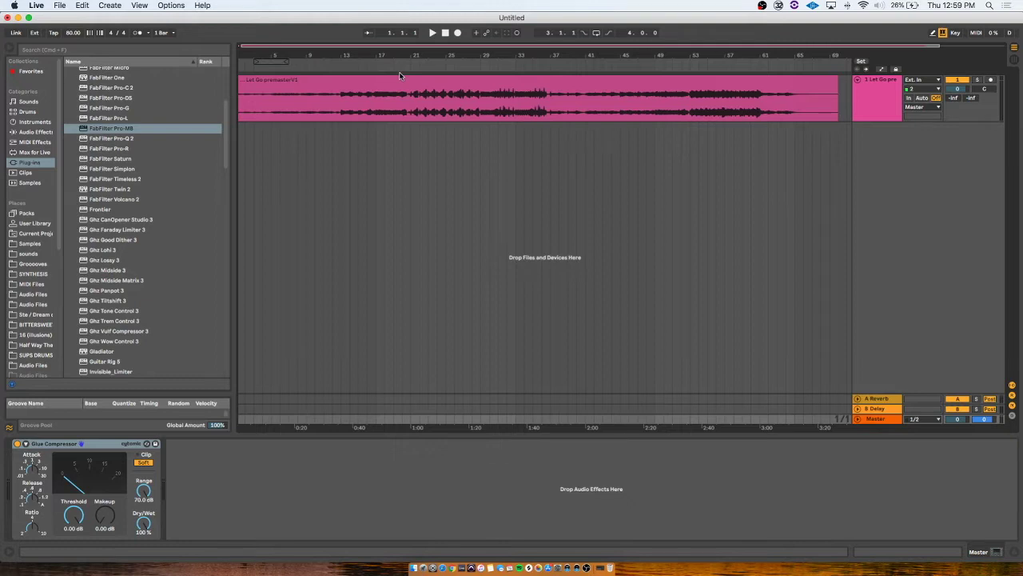
{"action": "left_click_drag", "start_coordinate": [377, 115], "coordinate": [831, 106]}
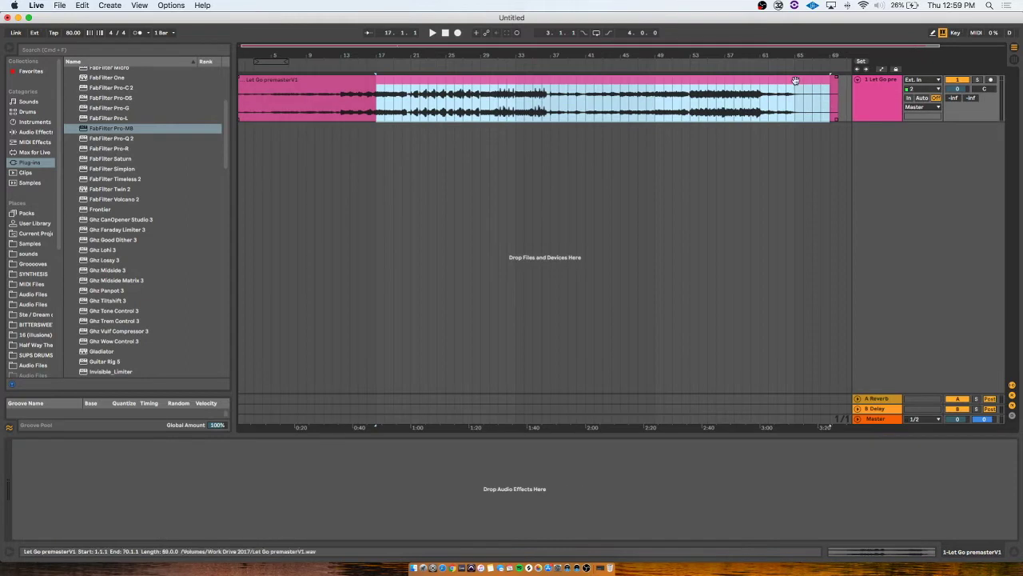
{"action": "left_click", "coordinate": [796, 81]}
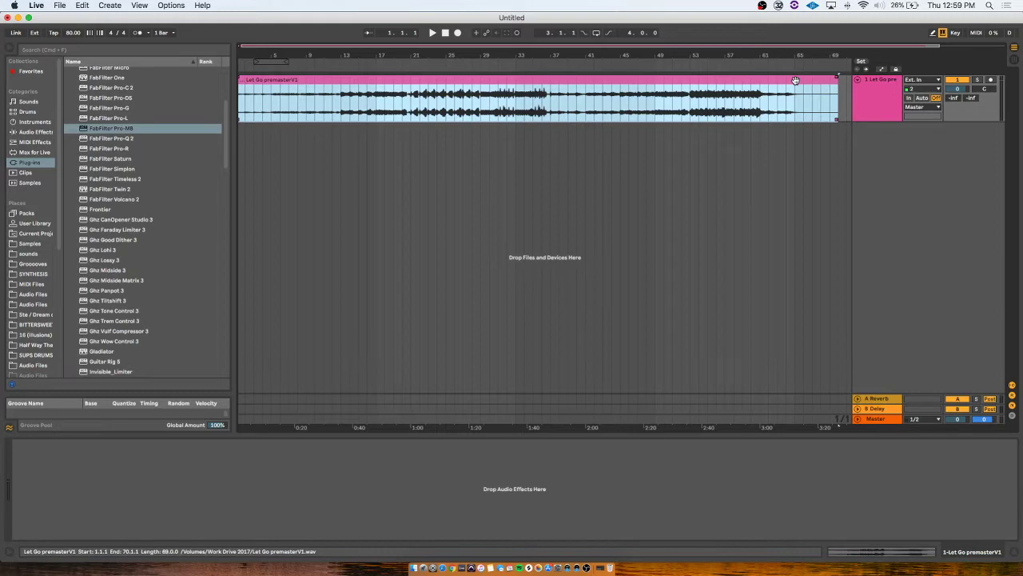
Select the master track to show its Glue Compressor.
{"action": "left_click", "coordinate": [242, 420]}
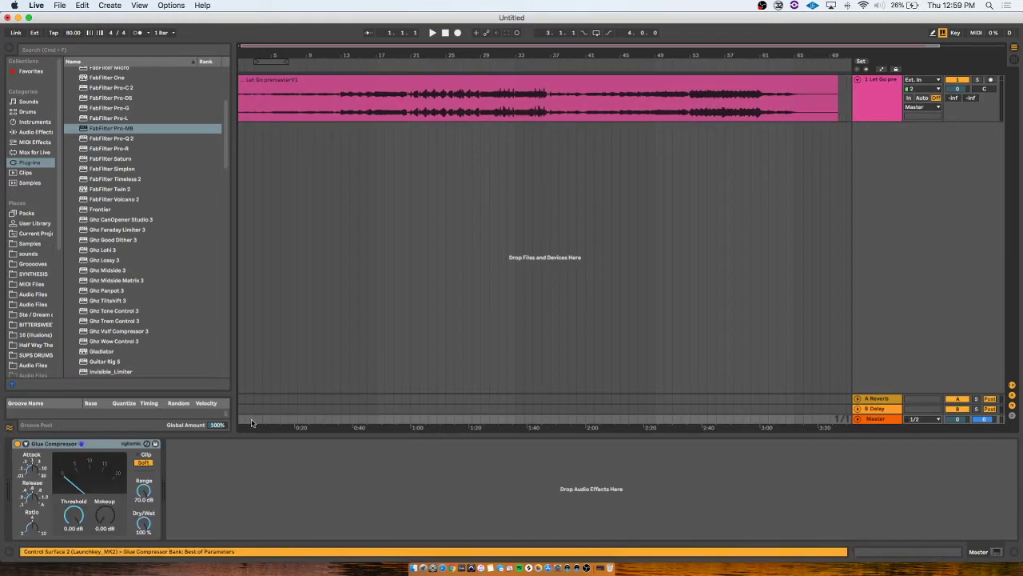
{"action": "left_click", "coordinate": [40, 443]}
{"action": "left_click_drag", "start_coordinate": [338, 56], "coordinate": [338, 61]}
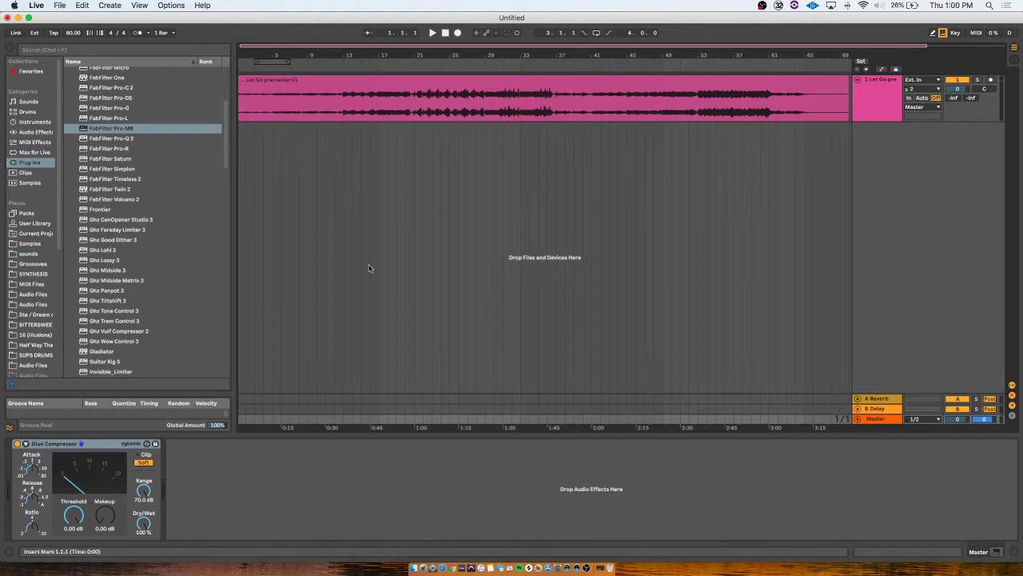
Audition the song through the Glue Compressor from bars 22, 30 and 54.
{"action": "left_click", "coordinate": [423, 420]}
{"action": "key", "text": "space"}
{"action": "left_click", "coordinate": [494, 420]}
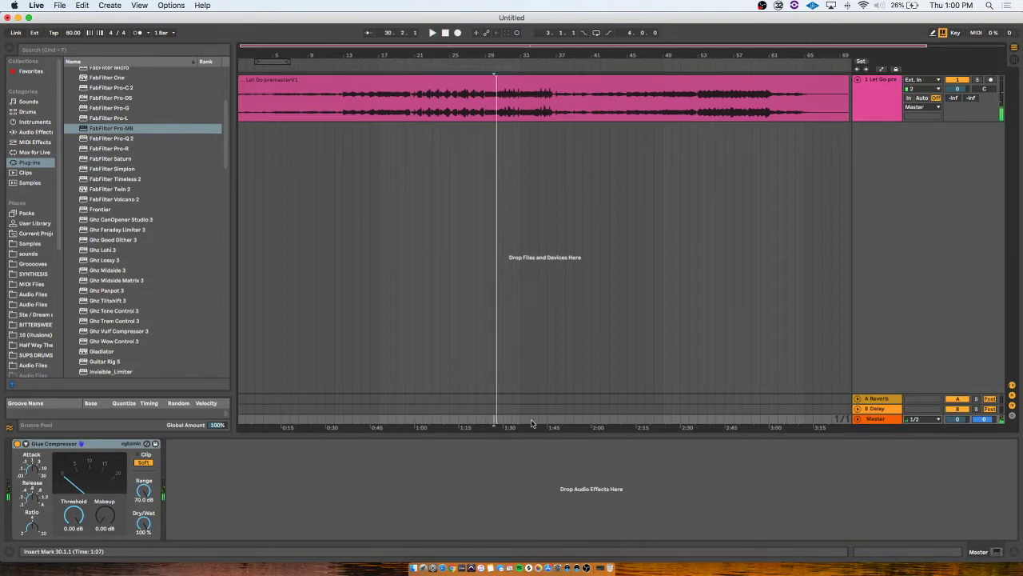
{"action": "left_click", "coordinate": [706, 421]}
{"action": "key", "text": "space"}
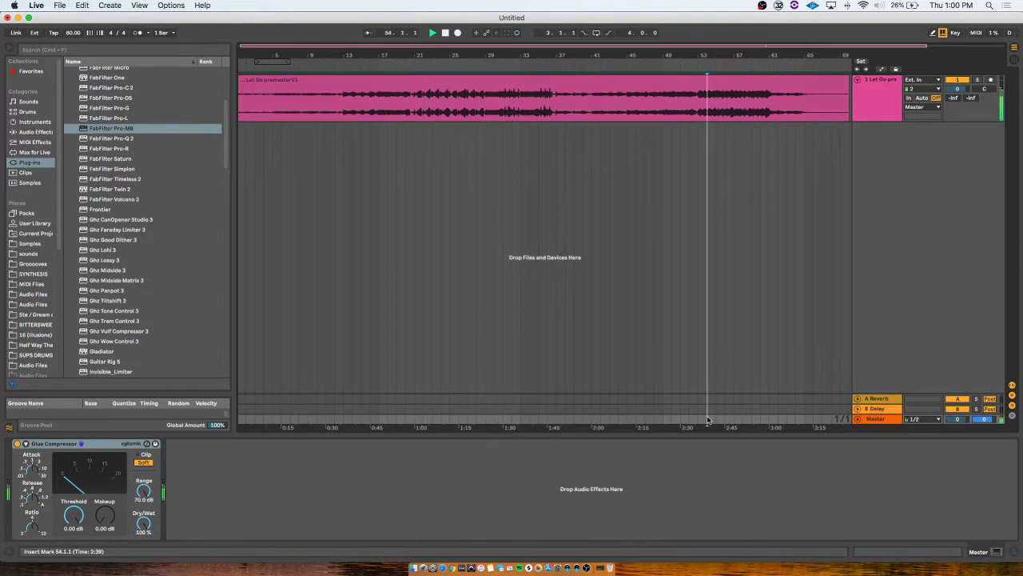
{"action": "left_click_drag", "start_coordinate": [88, 520], "coordinate": [34, 493]}
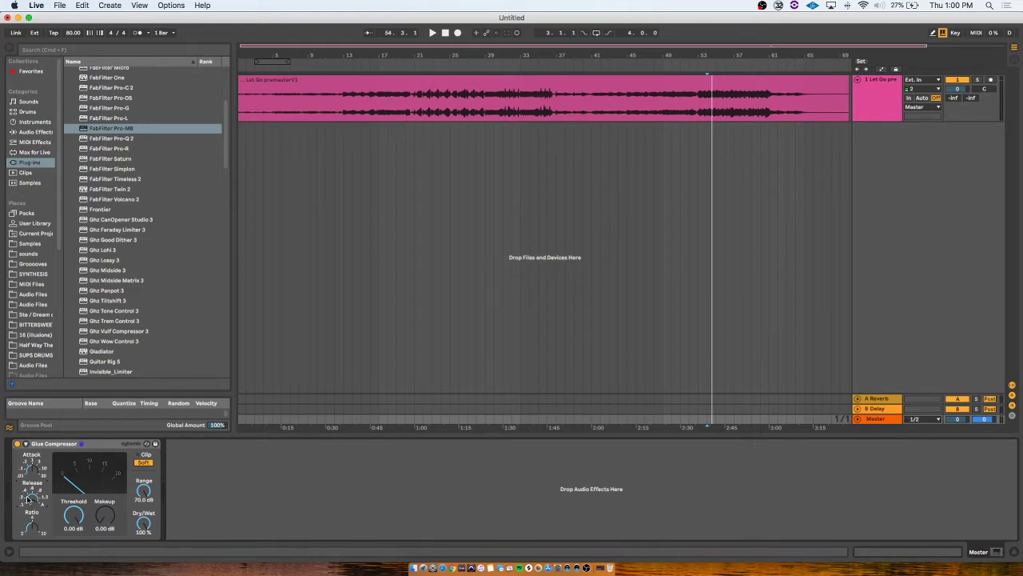
Play the song from bars 39, 44, 49 and 53 to compare the build-up with the loudest section.
{"action": "left_click", "coordinate": [573, 420]}
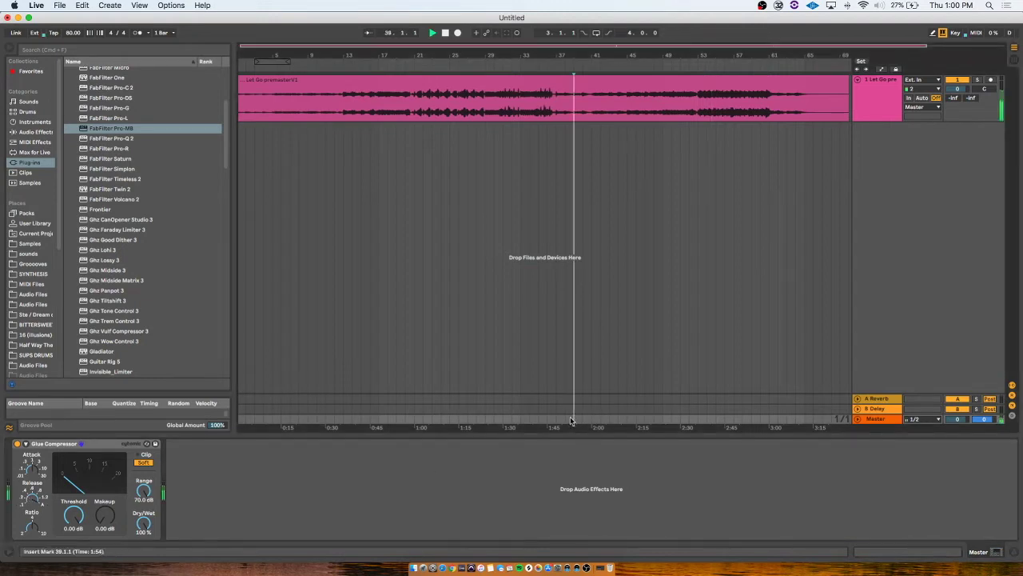
{"action": "left_click", "coordinate": [617, 421]}
{"action": "left_click", "coordinate": [663, 421]}
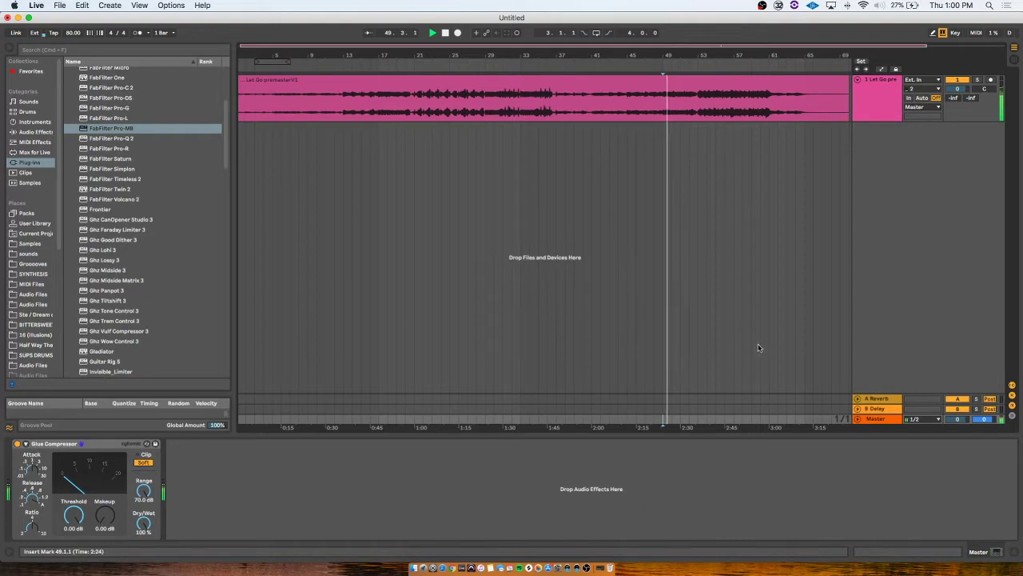
{"action": "left_click", "coordinate": [619, 421]}
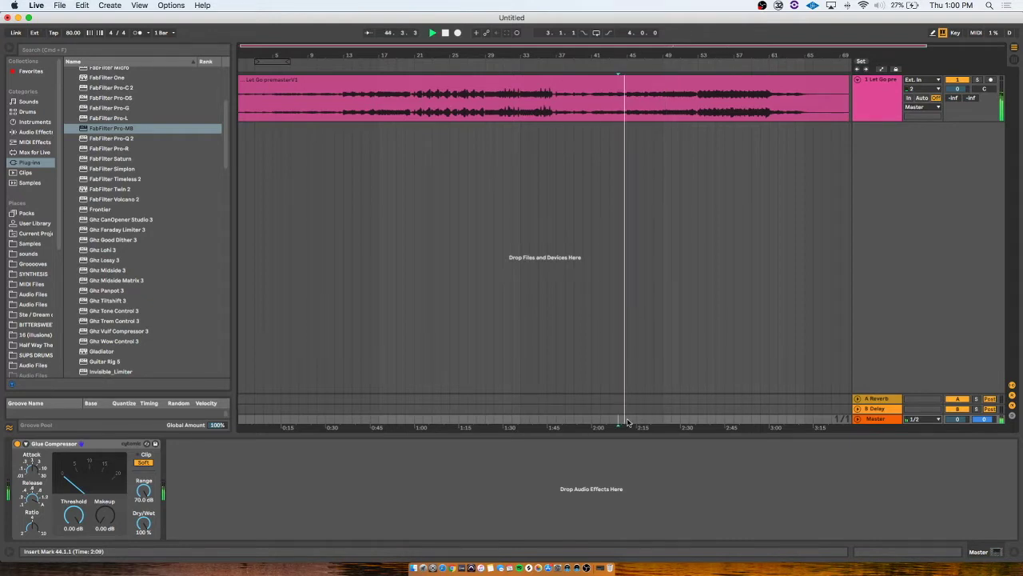
{"action": "left_click", "coordinate": [696, 420]}
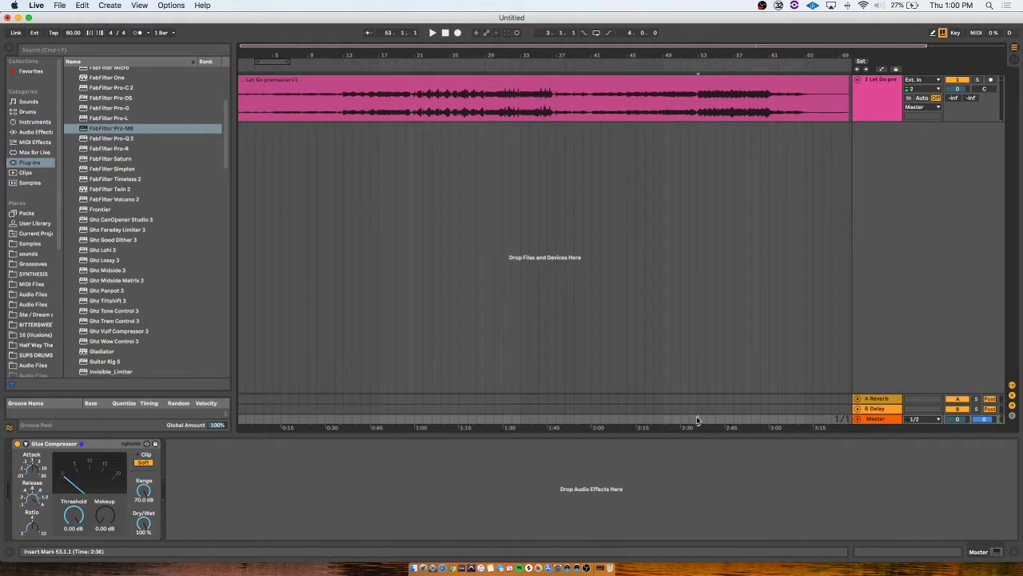
{"action": "left_click", "coordinate": [697, 421]}
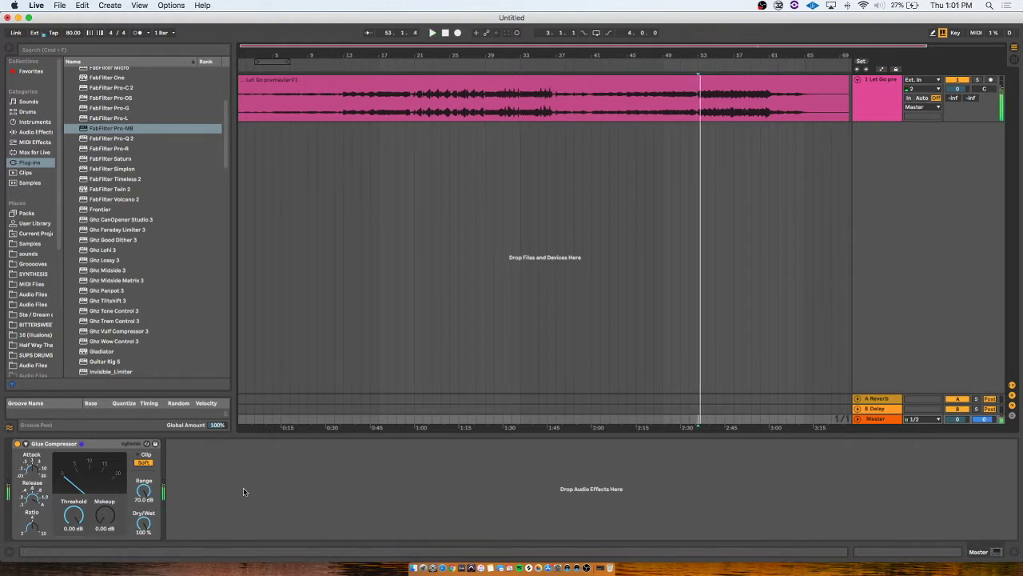
{"action": "key", "text": "space"}
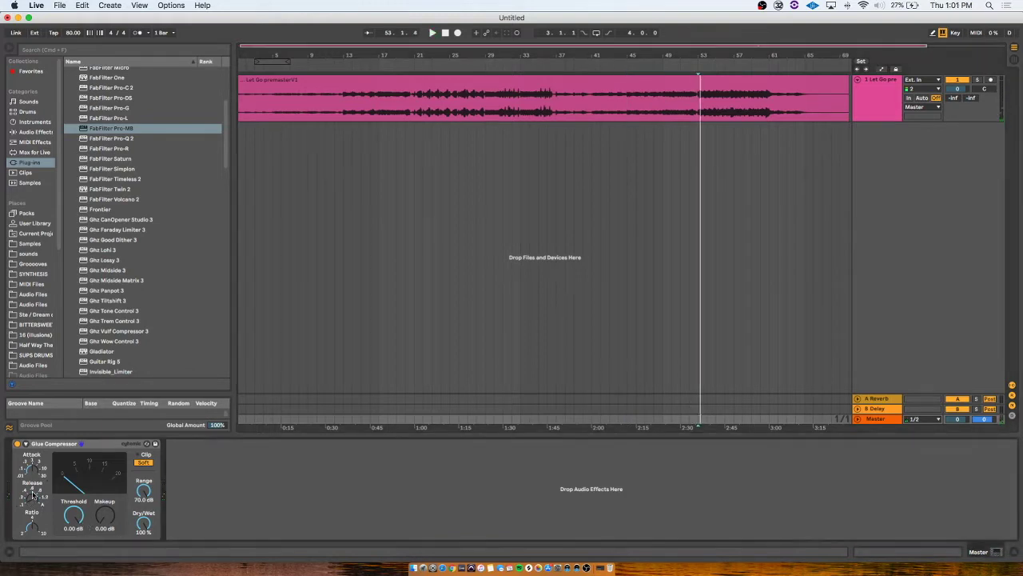
Loop bars 53 to 57 of the clip and return to the master track's Glue Compressor.
{"action": "left_click_drag", "start_coordinate": [33, 470], "coordinate": [33, 469]}
{"action": "left_click_drag", "start_coordinate": [698, 112], "coordinate": [731, 112]}
{"action": "key", "text": "super+l"}
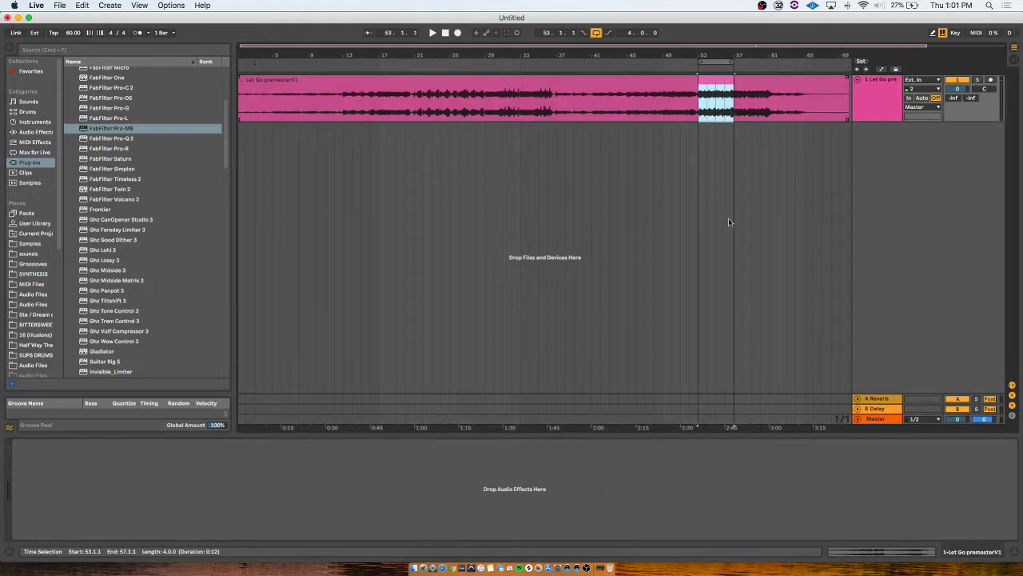
{"action": "left_click", "coordinate": [699, 422]}
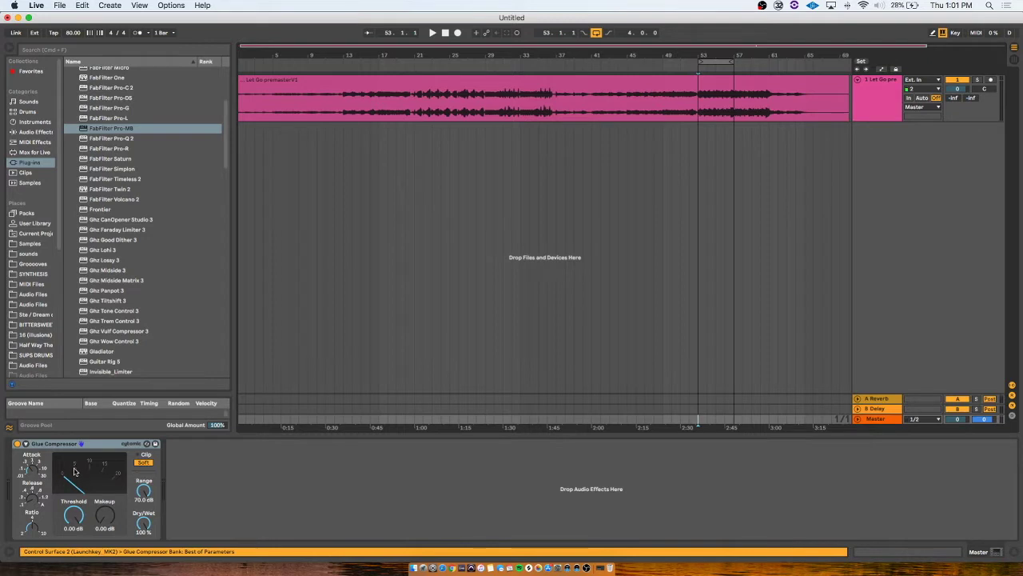
Set the Glue Compressor's threshold to -16.8 dB and its makeup gain to 4.76 dB while auditioning the loop.
{"action": "left_click_drag", "start_coordinate": [73, 513], "coordinate": [74, 548]}
{"action": "key", "text": "space"}
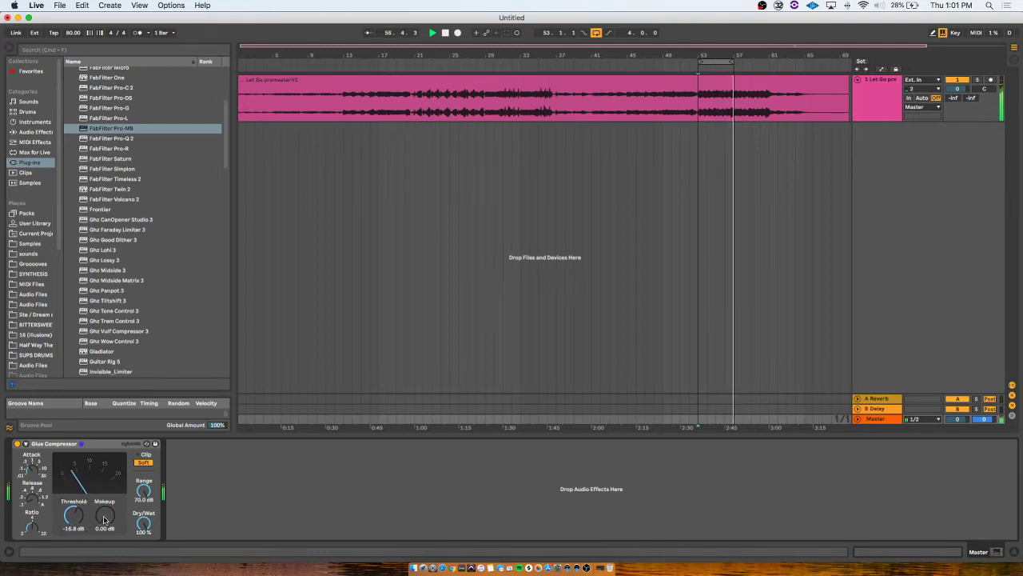
{"action": "left_click_drag", "start_coordinate": [103, 520], "coordinate": [103, 511]}
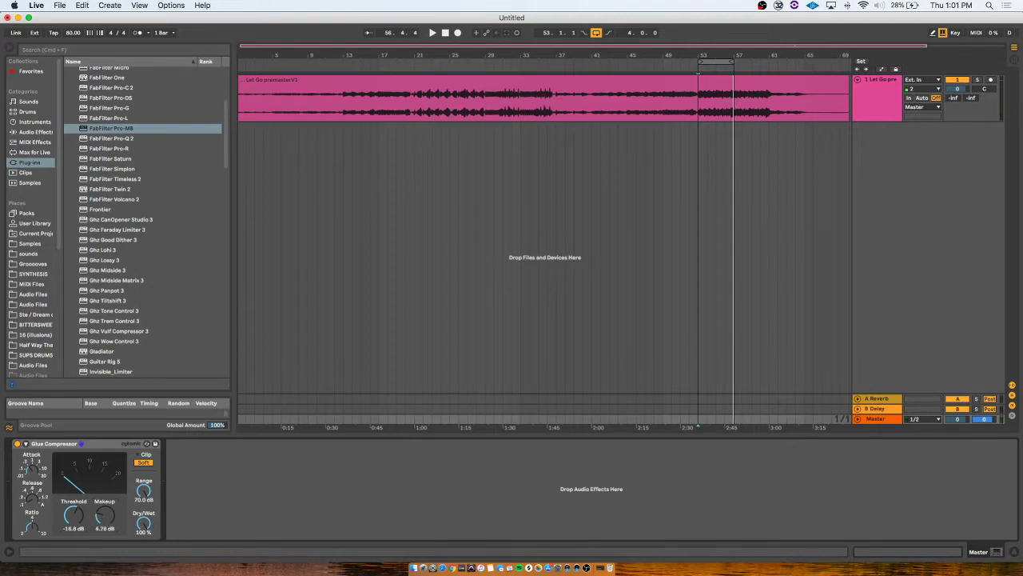
{"action": "key", "text": "space"}
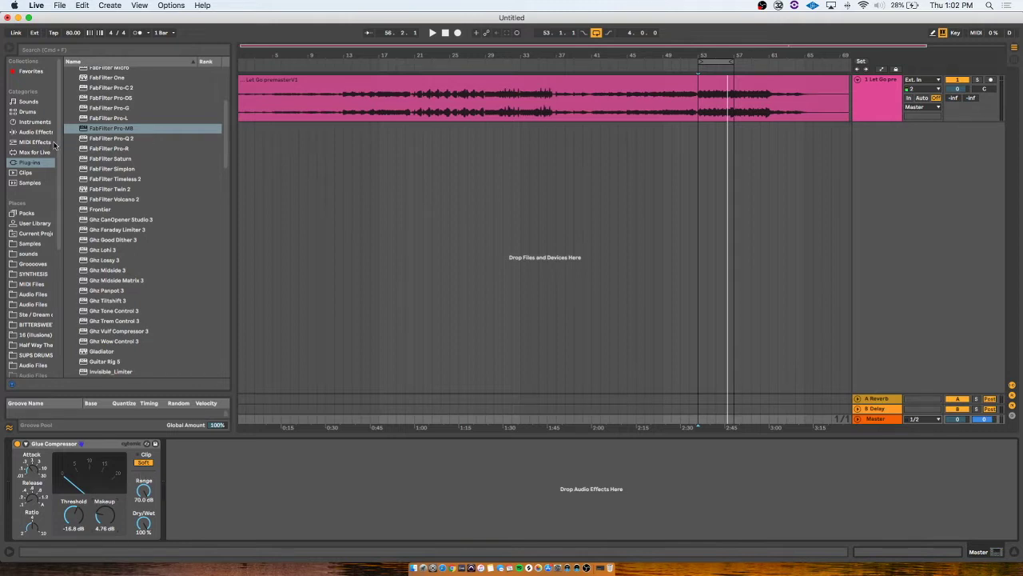
Add the Voxengo SPAN plug-in after the Glue Compressor on the master and move its window clear of the browser.
{"action": "scroll", "coordinate": [123, 243], "scroll_direction": "down", "scroll_amount": 10}
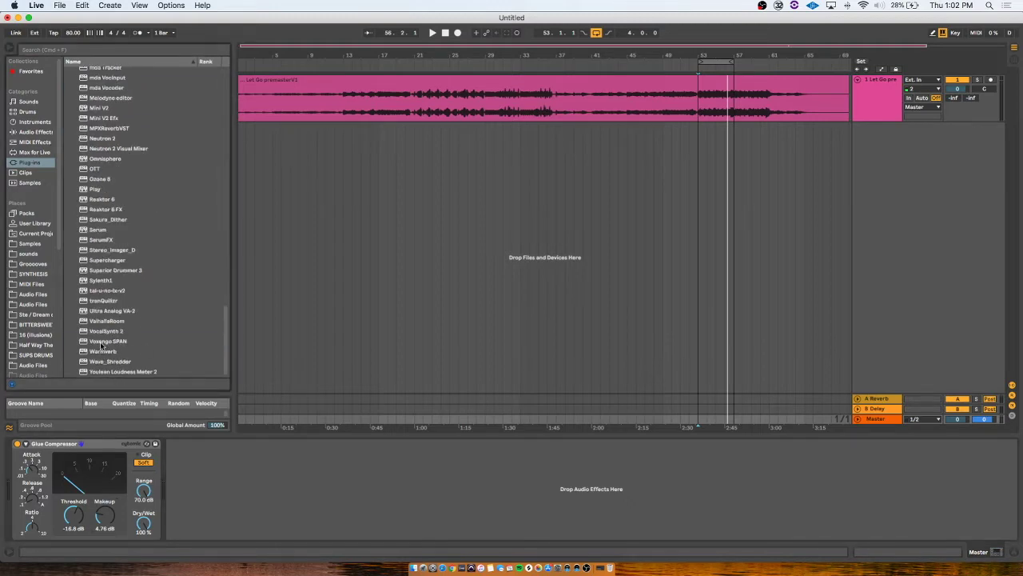
{"action": "left_click_drag", "start_coordinate": [101, 344], "coordinate": [303, 508]}
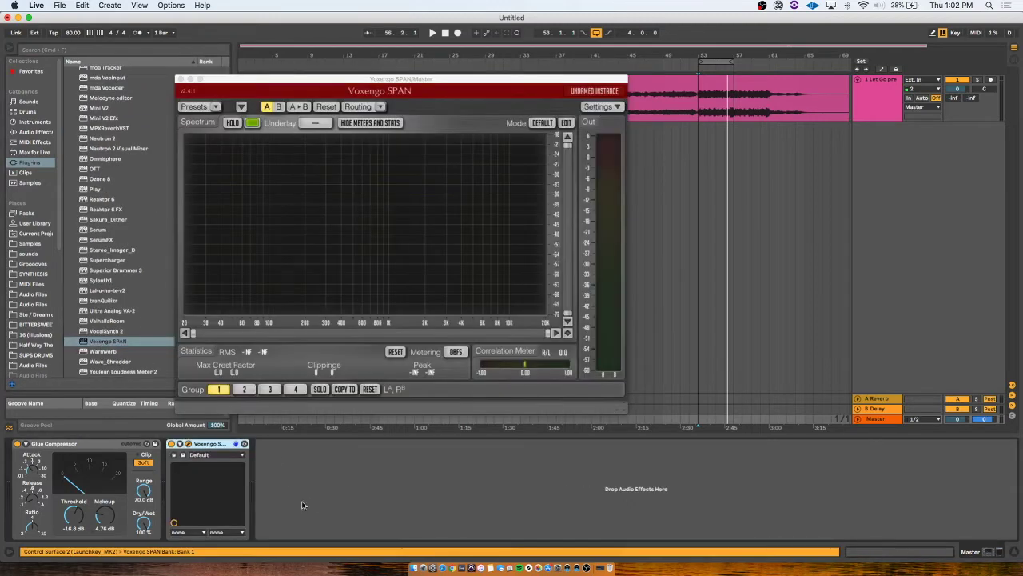
{"action": "left_click_drag", "start_coordinate": [393, 79], "coordinate": [673, 57]}
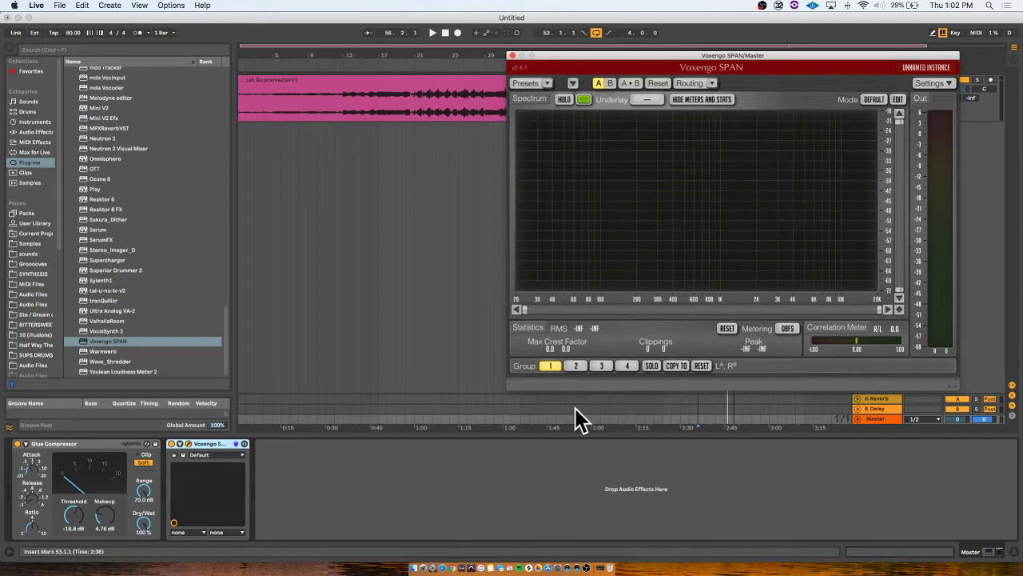
Play the loop from bar 53 and reset SPAN's statistics to examine the RMS and peak levels.
{"action": "key", "text": "space"}
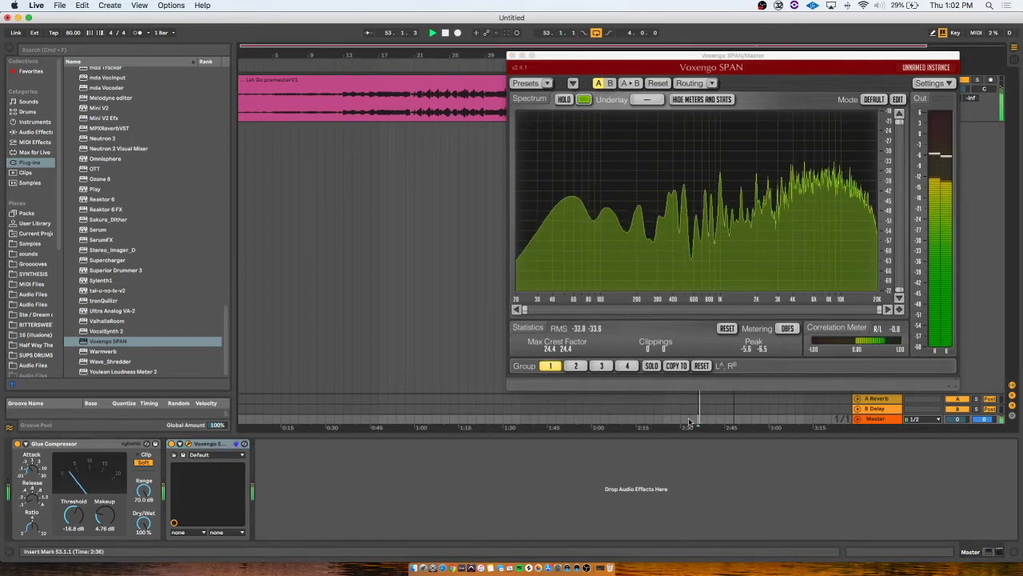
{"action": "left_click", "coordinate": [727, 327]}
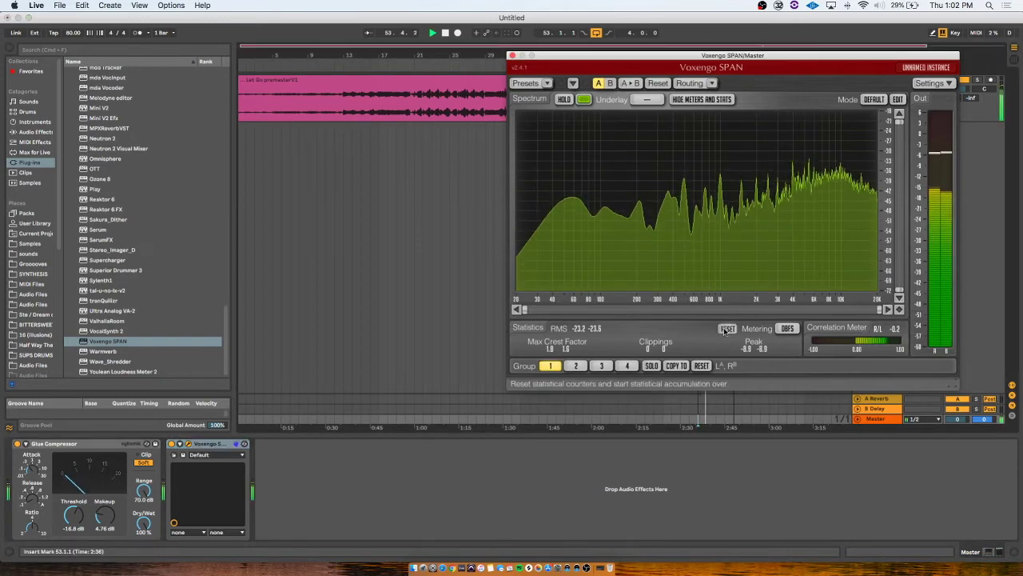
{"action": "key", "text": "space"}
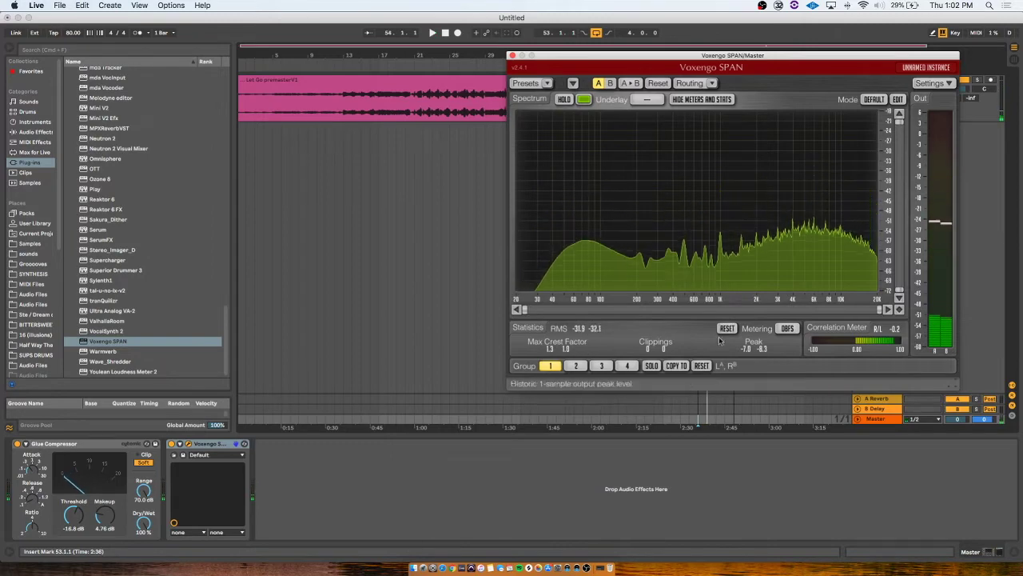
{"action": "left_click", "coordinate": [725, 330]}
{"action": "key", "text": "space"}
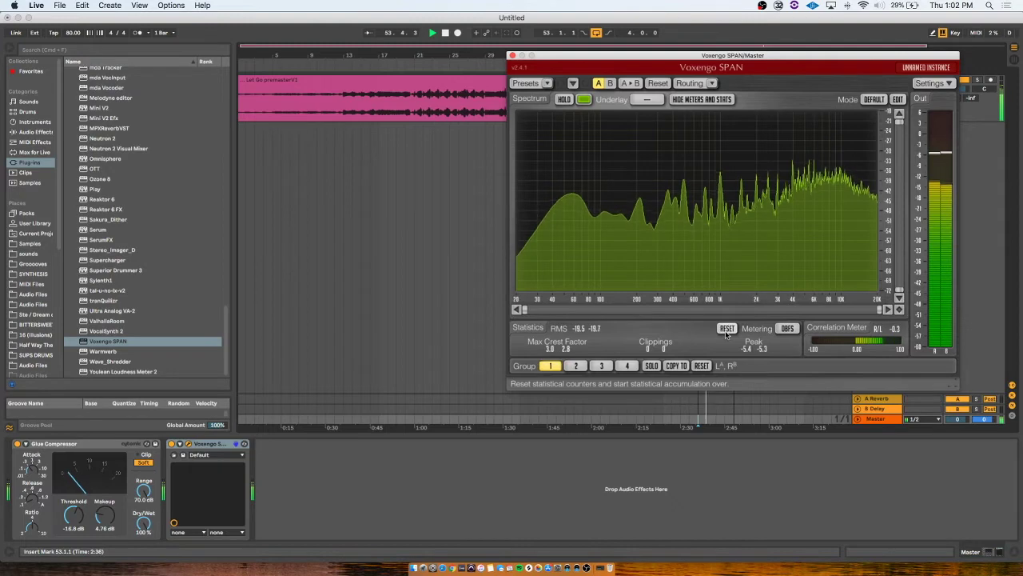
{"action": "key", "text": "space"}
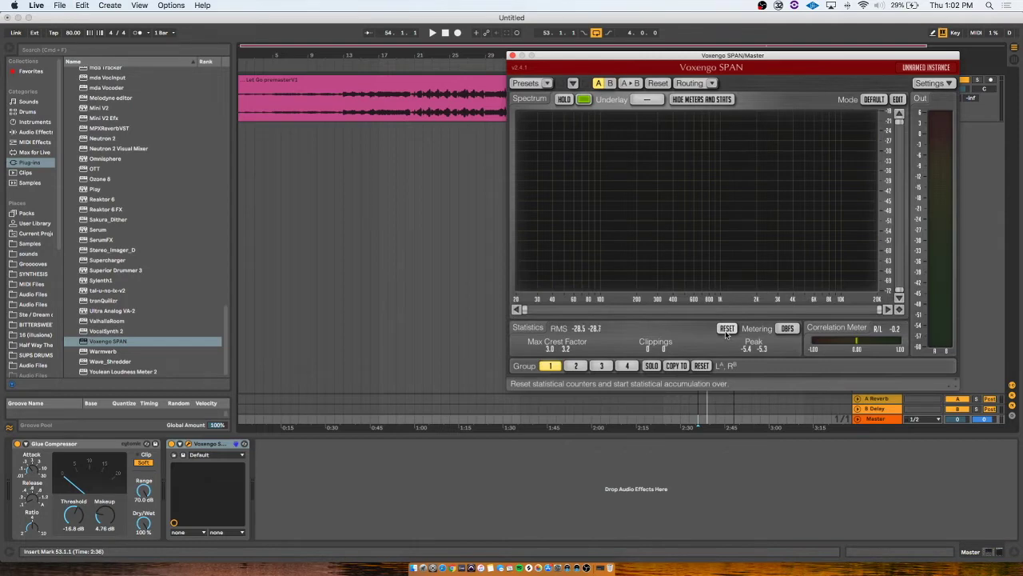
Insert Invisible_Limiter between the Glue Compressor and SPAN, set its output gain to 0.00 dB and place its window beside SPAN's.
{"action": "scroll", "coordinate": [92, 174], "scroll_direction": "up", "scroll_amount": 15}
{"action": "scroll", "coordinate": [92, 173], "scroll_direction": "up", "scroll_amount": 10}
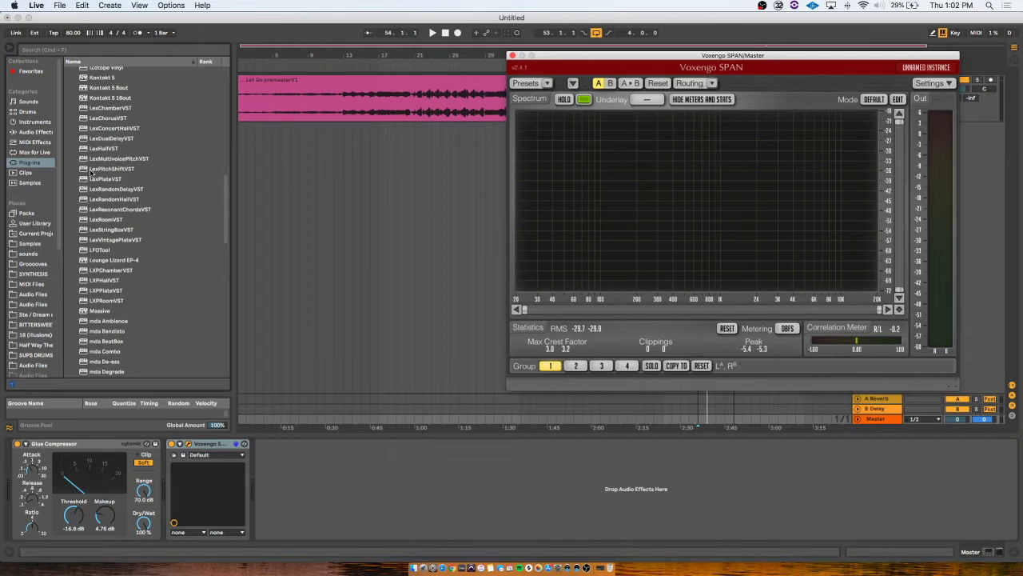
{"action": "left_click_drag", "start_coordinate": [111, 129], "coordinate": [171, 476]}
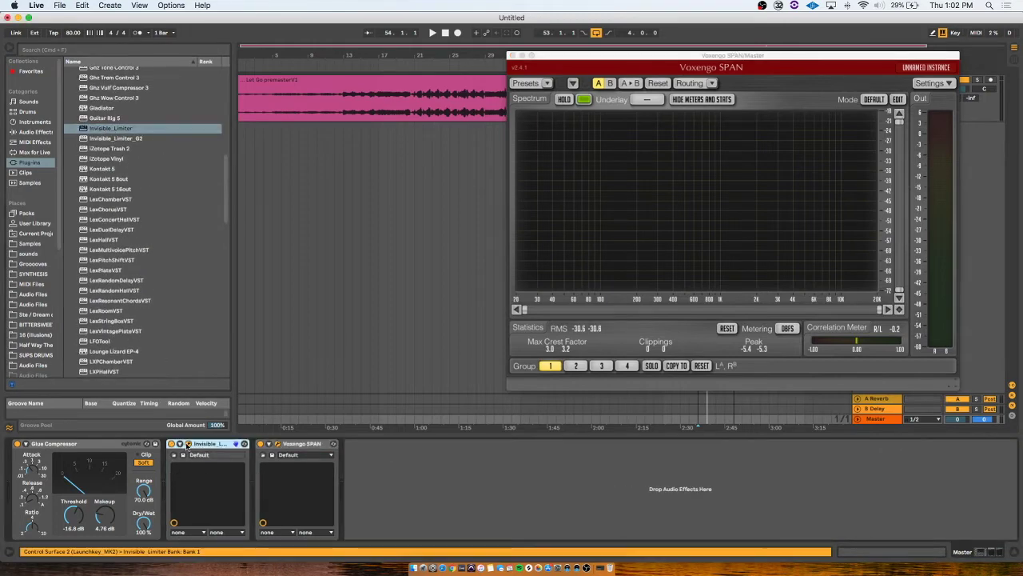
{"action": "left_click", "coordinate": [186, 445]}
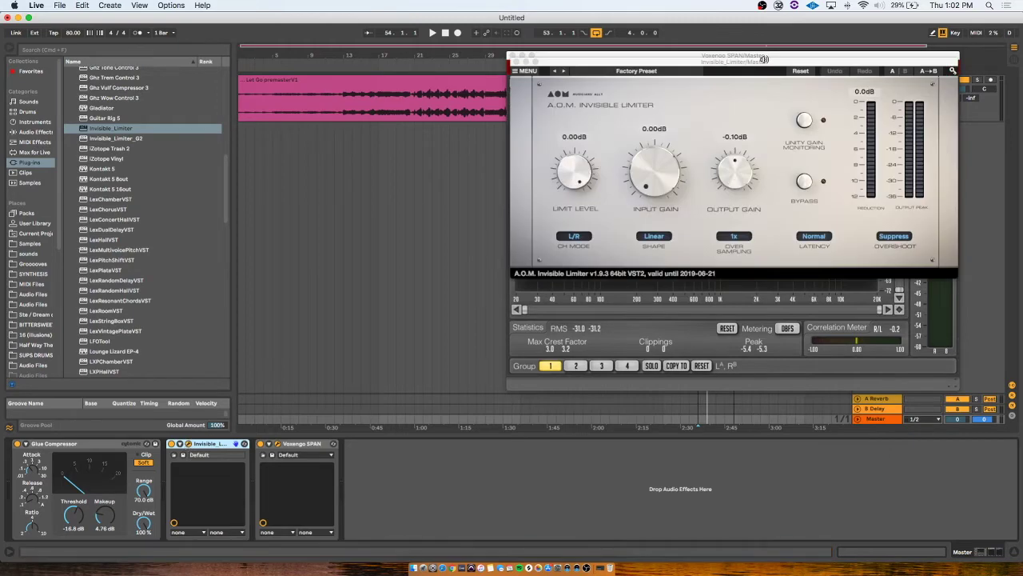
{"action": "left_click_drag", "start_coordinate": [766, 62], "coordinate": [311, 82]}
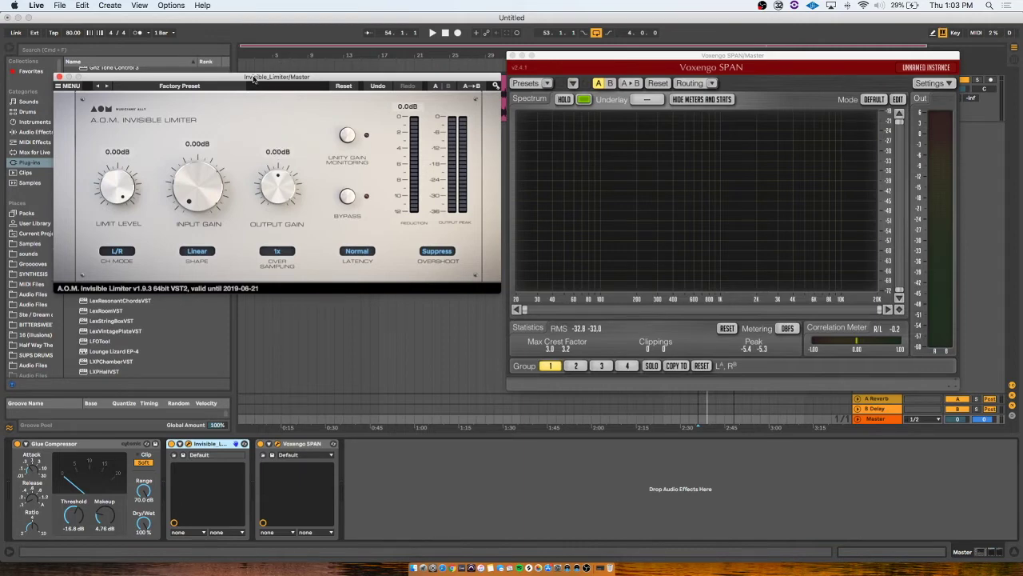
{"action": "left_click_drag", "start_coordinate": [252, 79], "coordinate": [238, 60]}
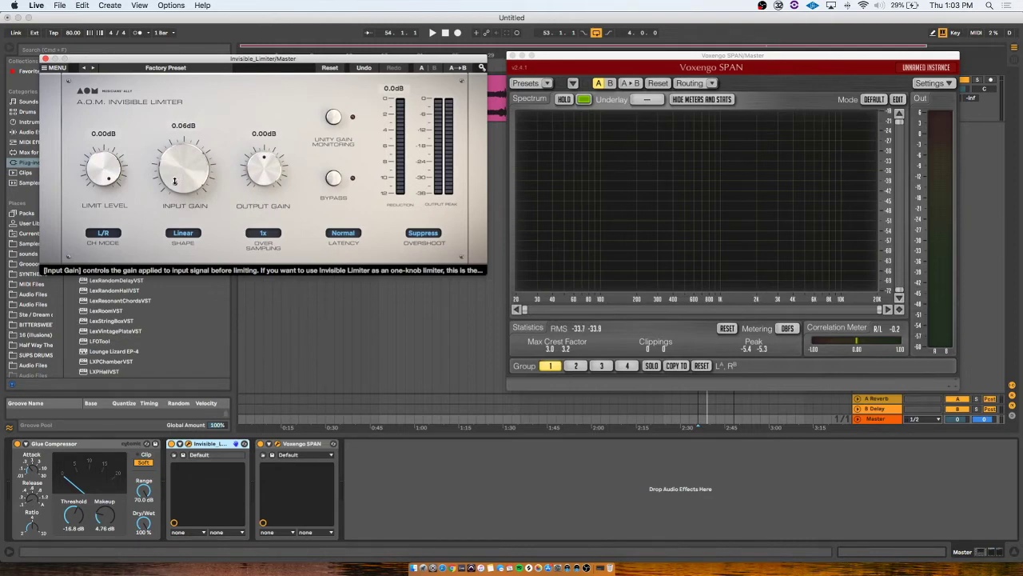
Raise the Invisible Limiter's input gain to 6.82 dB during loop playback, briefly switching to OBS to check the recording.
{"action": "key", "text": "space"}
{"action": "left_click_drag", "start_coordinate": [175, 181], "coordinate": [180, 143]}
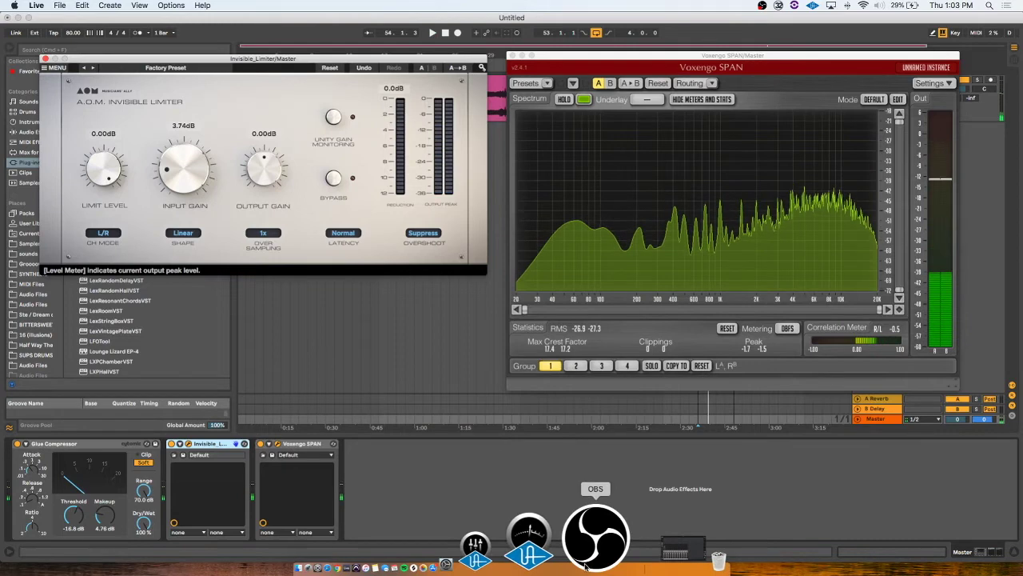
{"action": "left_click", "coordinate": [605, 564]}
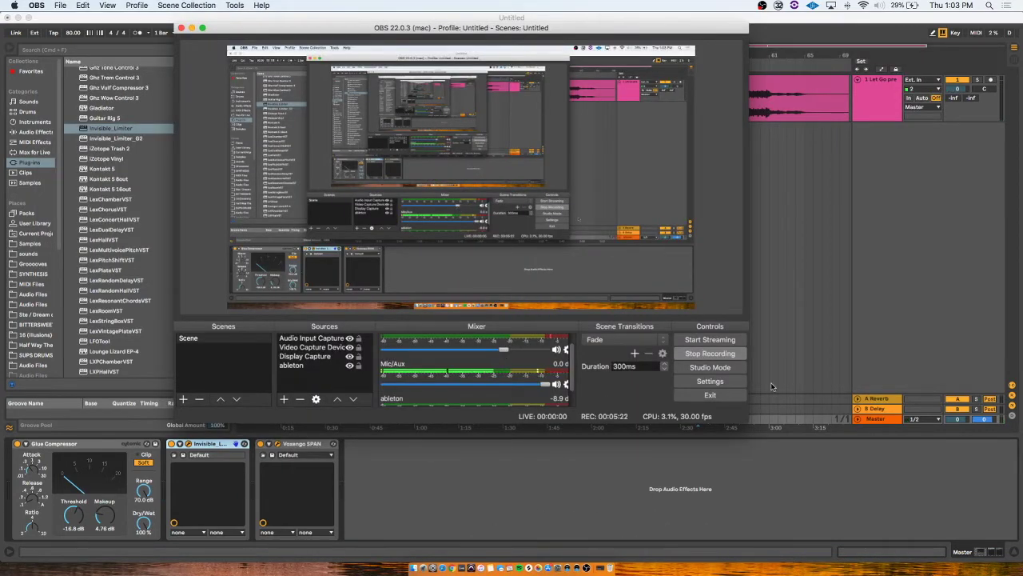
{"action": "left_click", "coordinate": [780, 424]}
{"action": "left_click_drag", "start_coordinate": [196, 171], "coordinate": [195, 150]}
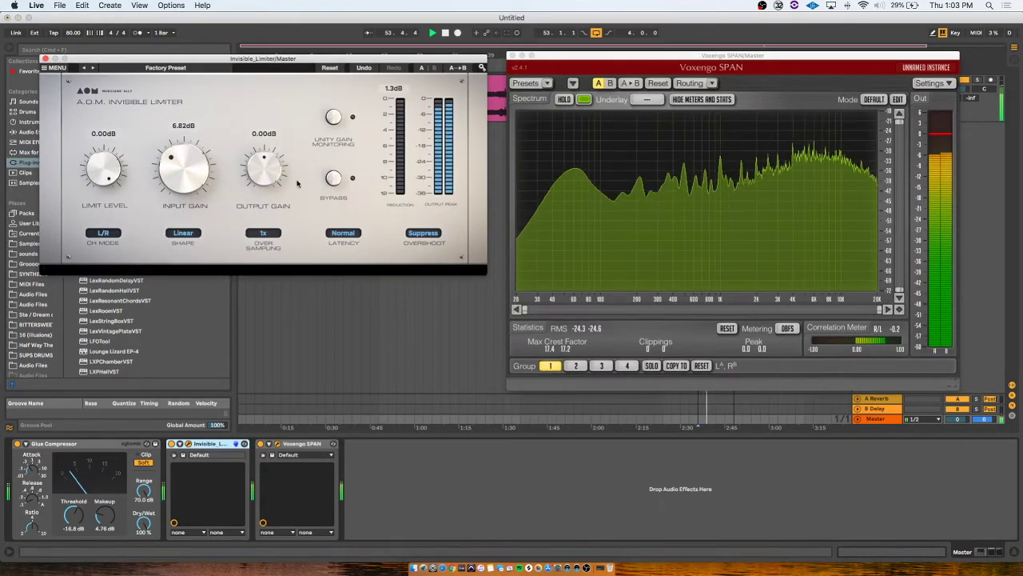
Check the recording levels in OBS, return to Live and reset SPAN's statistics during loop playback to examine the RMS level.
{"action": "left_click", "coordinate": [583, 568]}
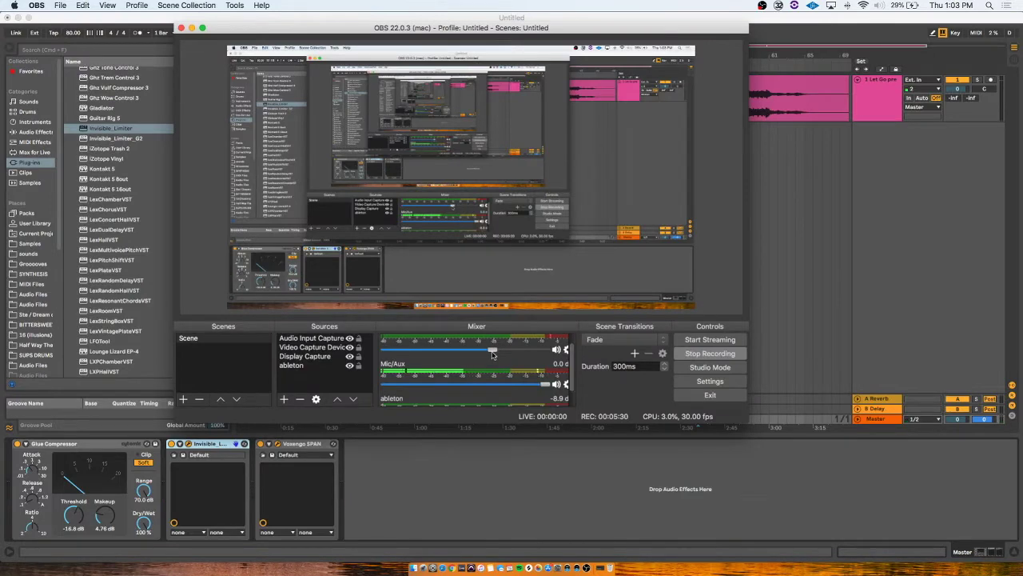
{"action": "left_click", "coordinate": [765, 401]}
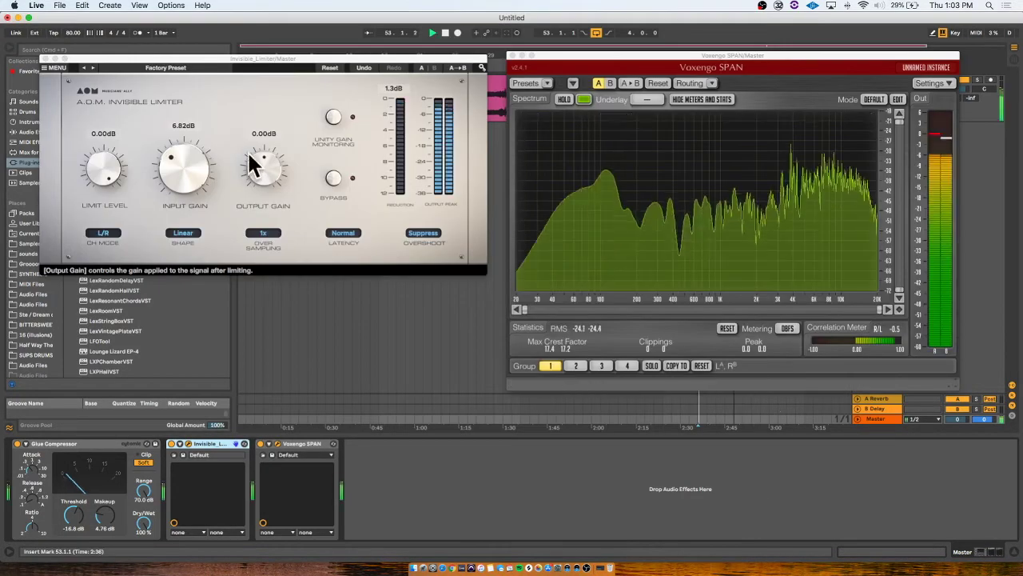
{"action": "left_click", "coordinate": [726, 328]}
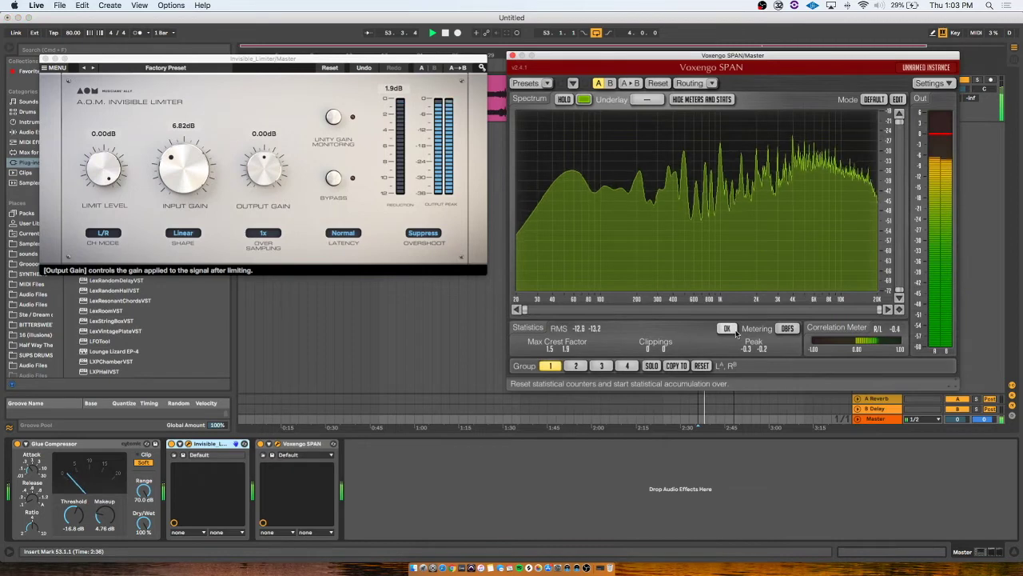
{"action": "left_click", "coordinate": [726, 328]}
Stop playback and raise the Invisible Limiter's input gain to 10.01 dB, briefly checking the recording levels in OBS.
{"action": "key", "text": "space"}
{"action": "left_click_drag", "start_coordinate": [184, 164], "coordinate": [188, 140]}
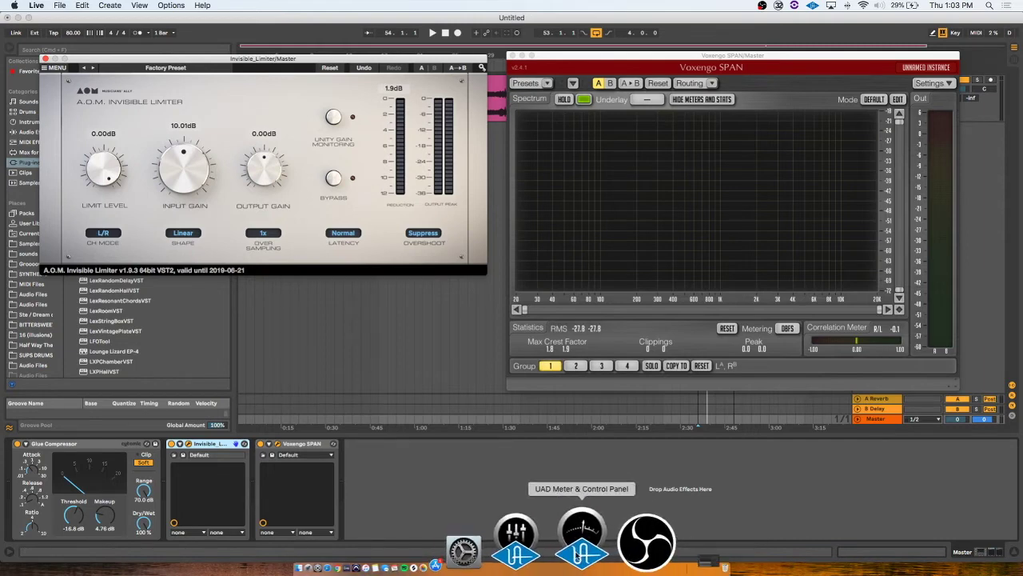
{"action": "left_click", "coordinate": [647, 543]}
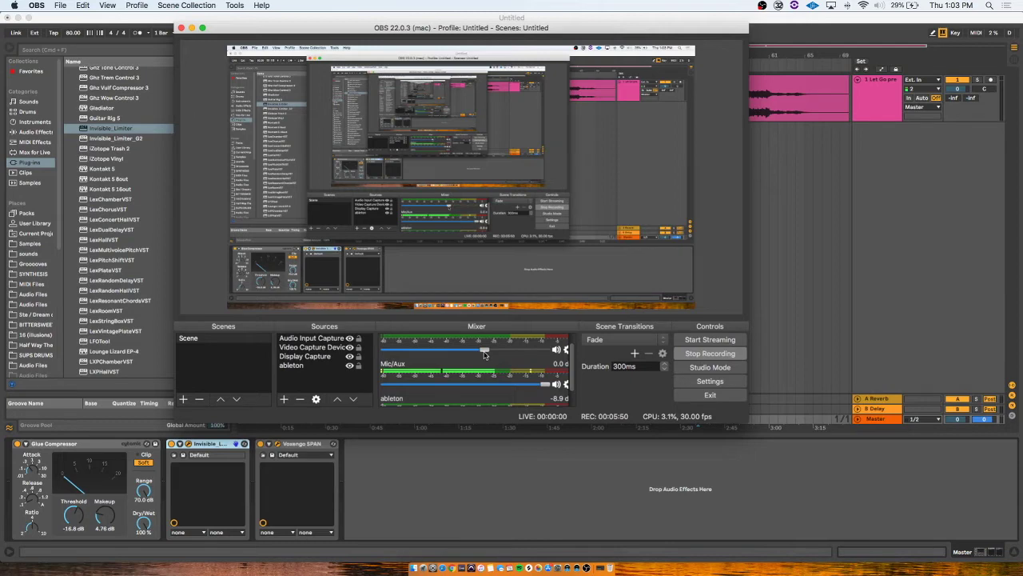
{"action": "left_click", "coordinate": [780, 327]}
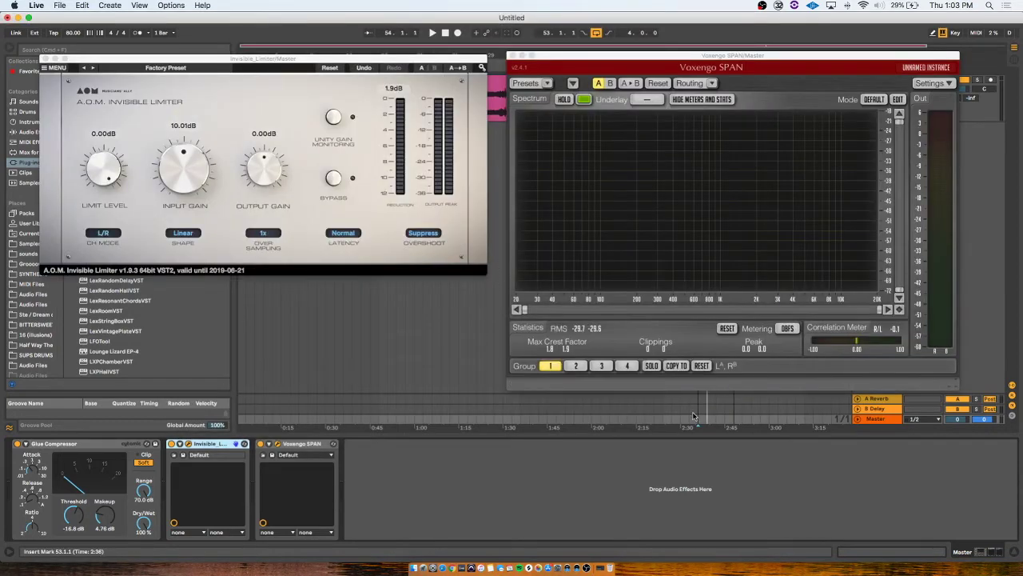
Play the loop again from bar 53 and reset SPAN's statistics to examine the loudness.
{"action": "left_click", "coordinate": [698, 421]}
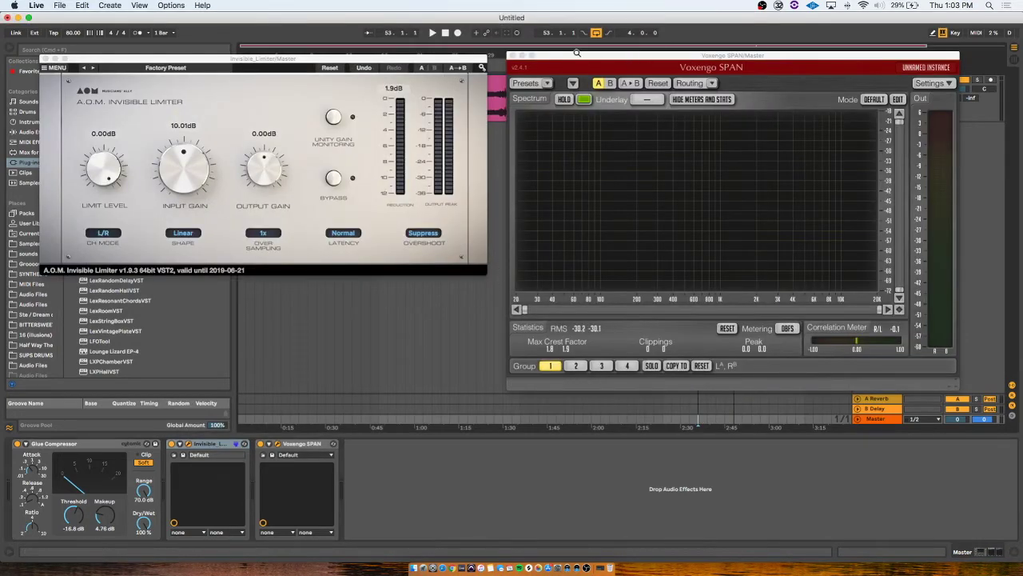
{"action": "key", "text": "space"}
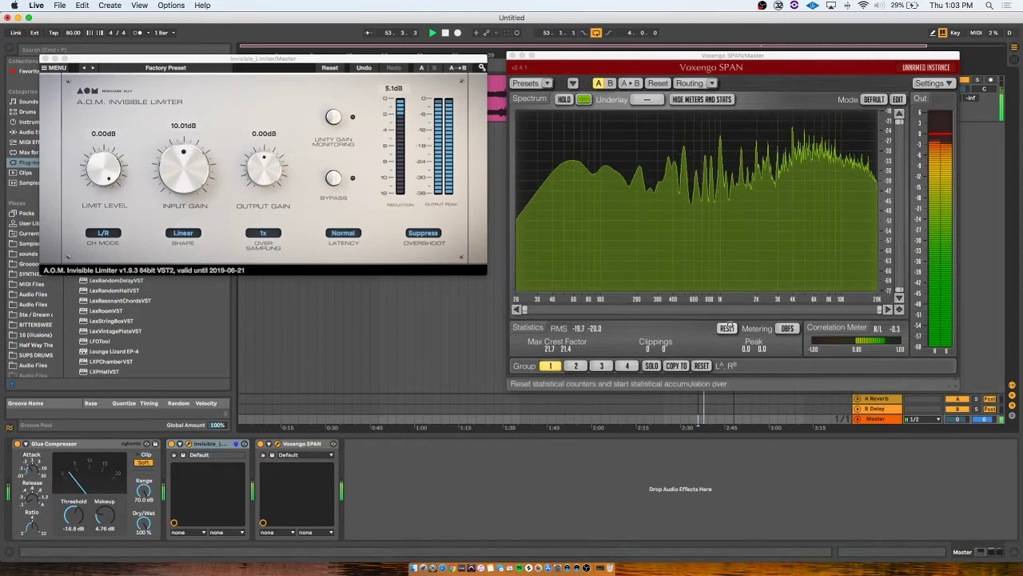
{"action": "left_click", "coordinate": [727, 328]}
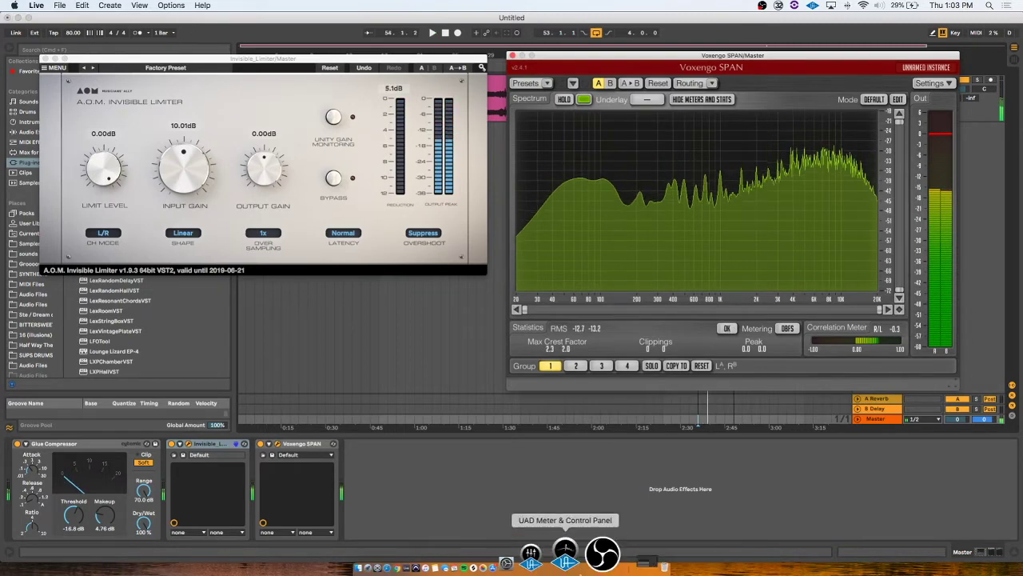
Switch between OBS and Live to check the recording's mixer levels against the louder loop.
{"action": "left_click", "coordinate": [539, 552]}
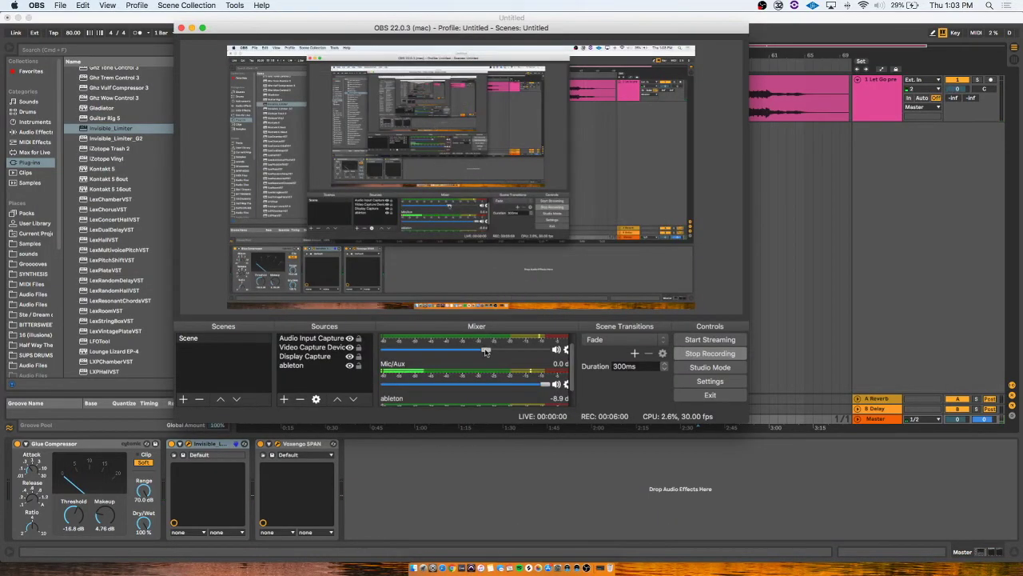
{"action": "left_click", "coordinate": [763, 424]}
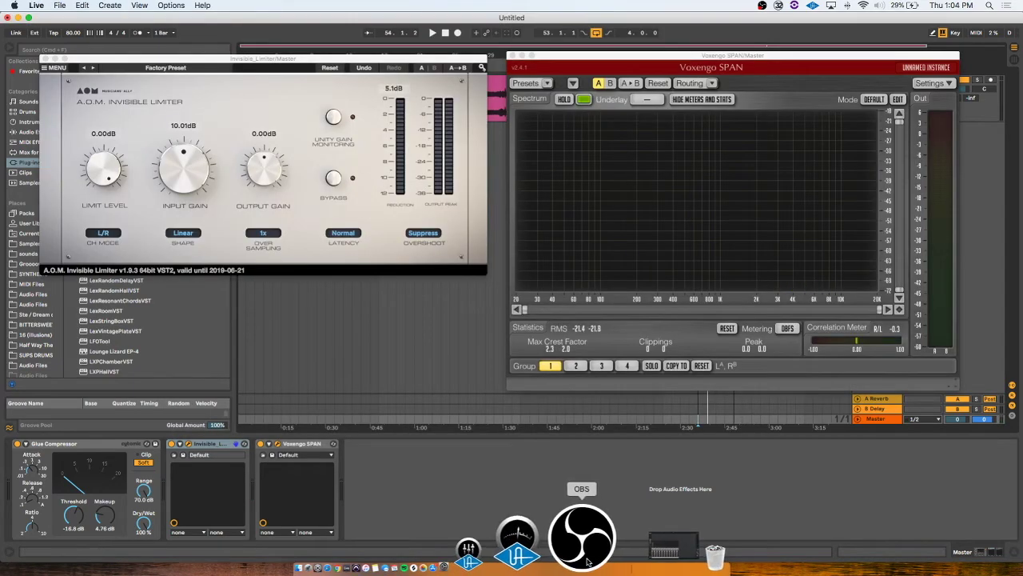
{"action": "left_click", "coordinate": [587, 562]}
{"action": "left_click", "coordinate": [766, 416]}
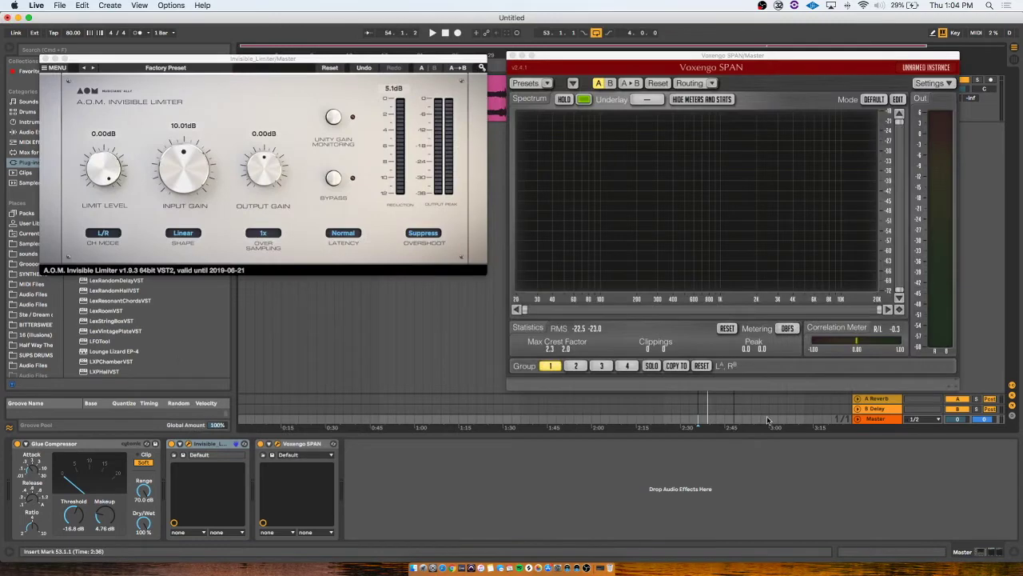
{"action": "left_click", "coordinate": [586, 563]}
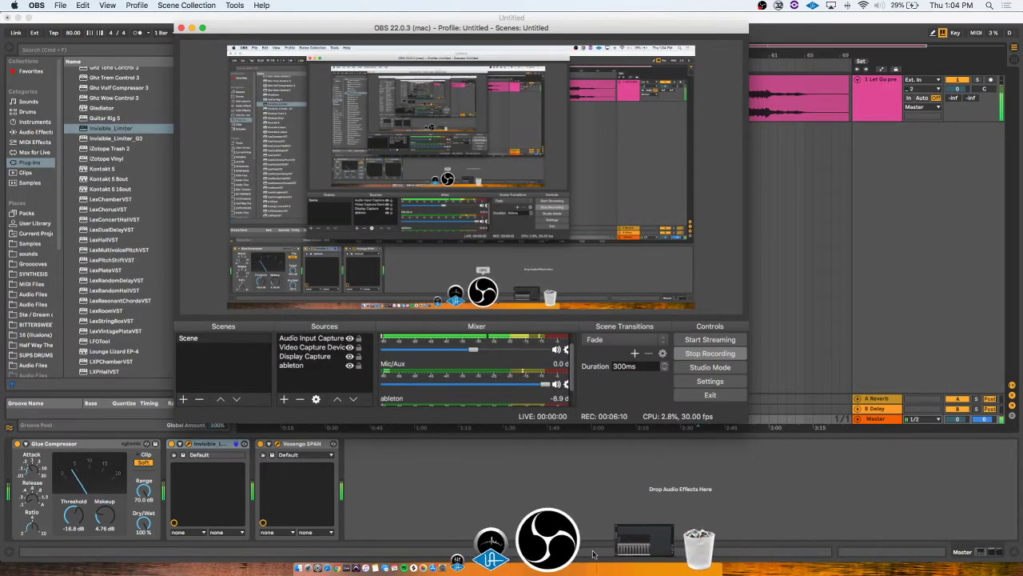
{"action": "left_click", "coordinate": [785, 277]}
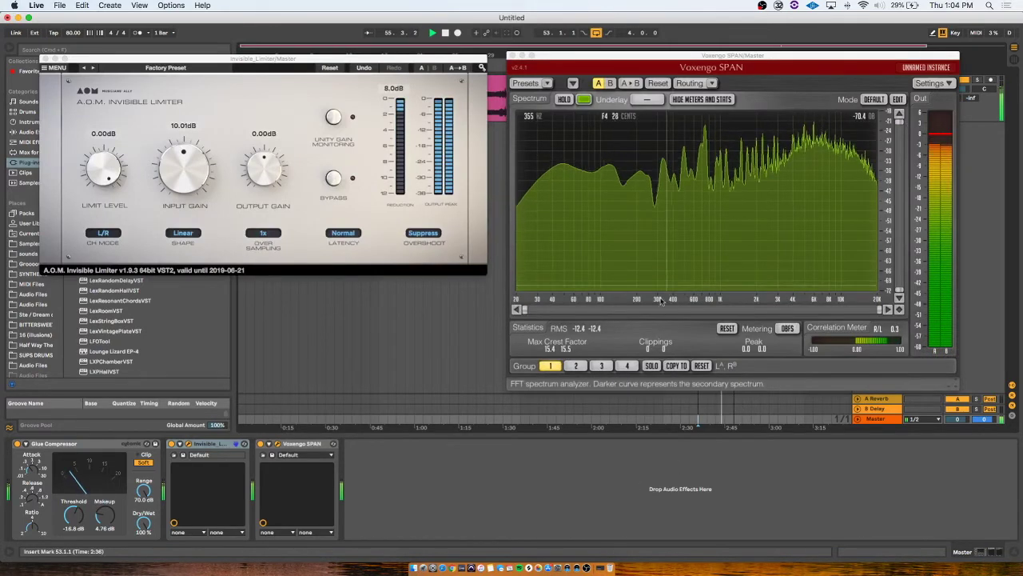
Reset SPAN's statistics and play from bar 54 to examine the RMS level of the limited signal.
{"action": "left_click", "coordinate": [724, 328]}
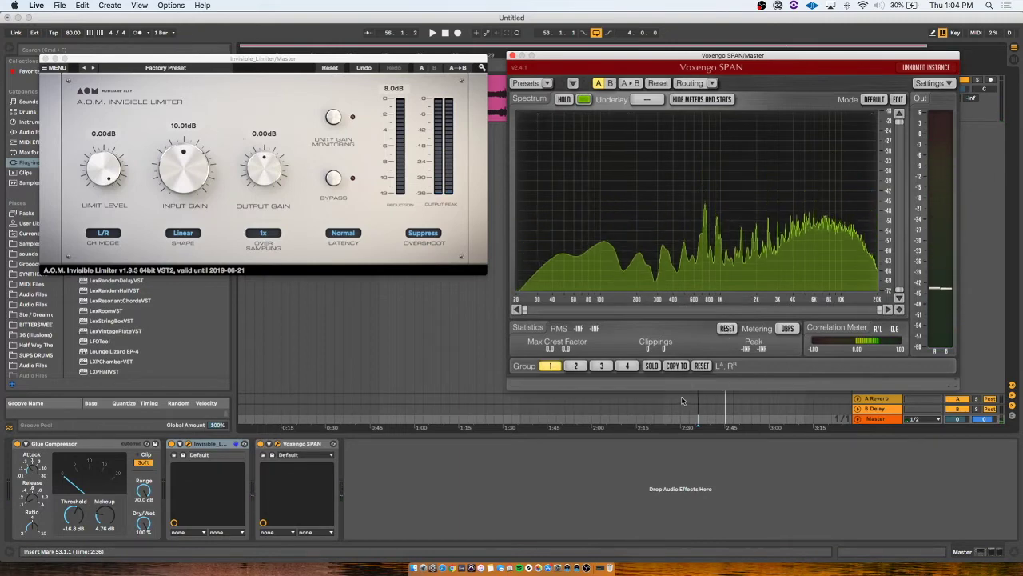
{"action": "left_click", "coordinate": [705, 421]}
{"action": "key", "text": "space"}
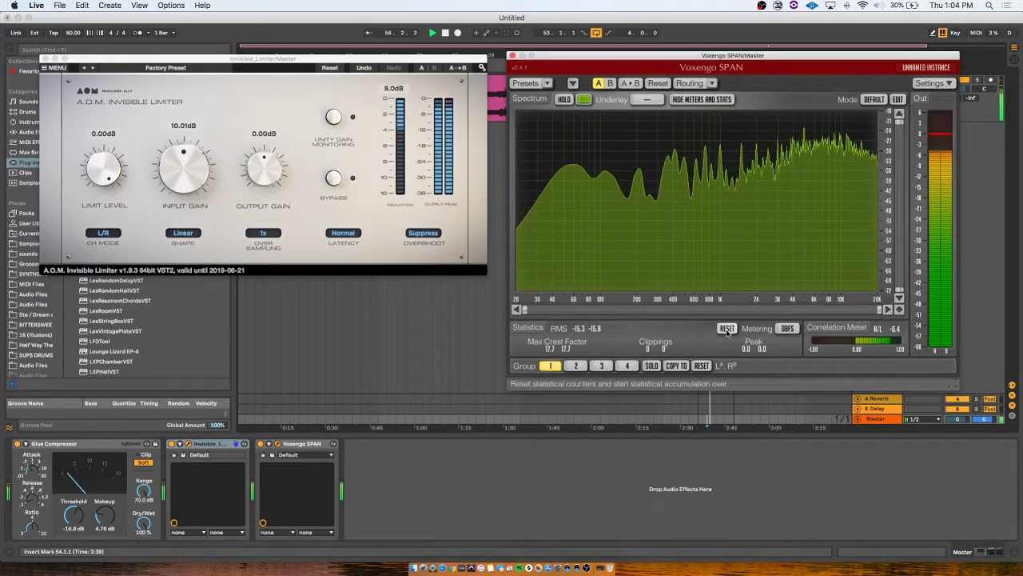
{"action": "key", "text": "space"}
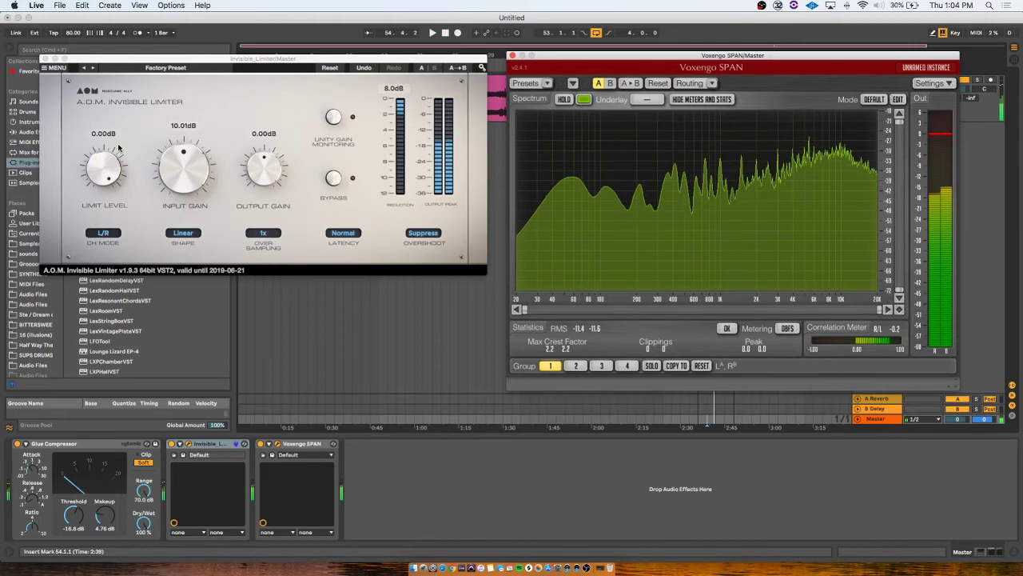
Raise the Invisible Limiter's input gain to 11.00 dB and reset SPAN's statistics during playback.
{"action": "left_click_drag", "start_coordinate": [186, 162], "coordinate": [189, 152]}
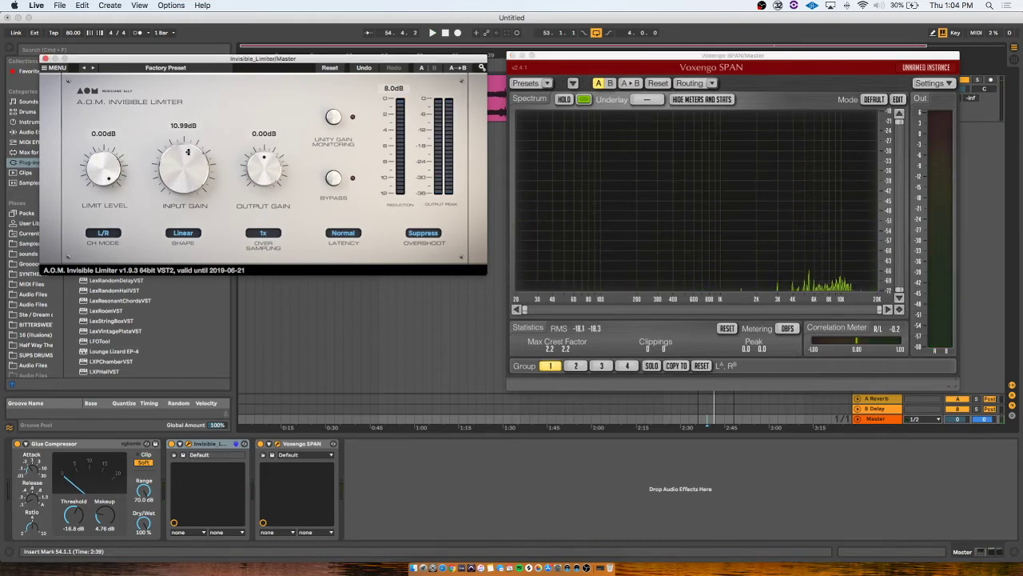
{"action": "key", "text": "space"}
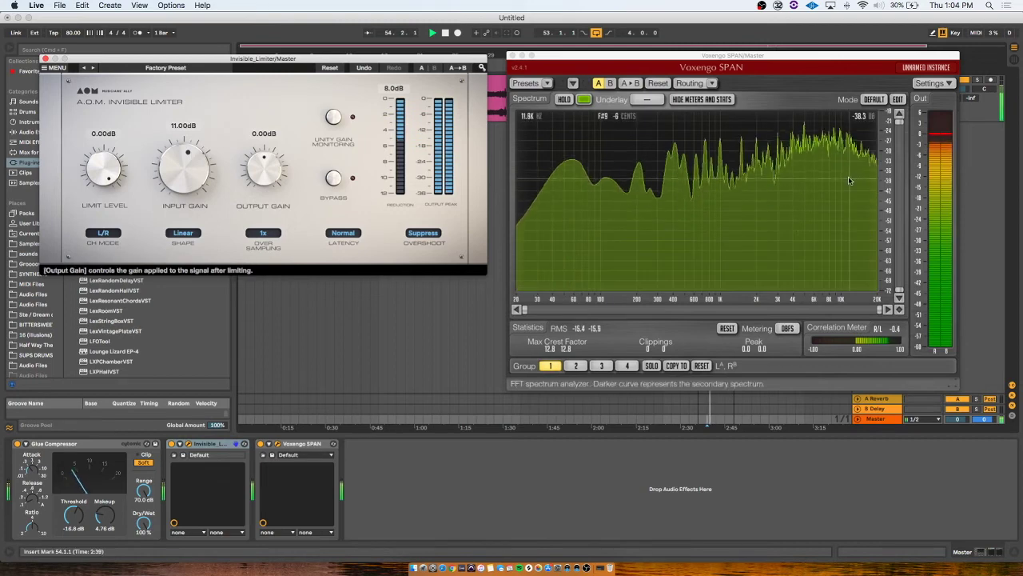
{"action": "left_click", "coordinate": [727, 329]}
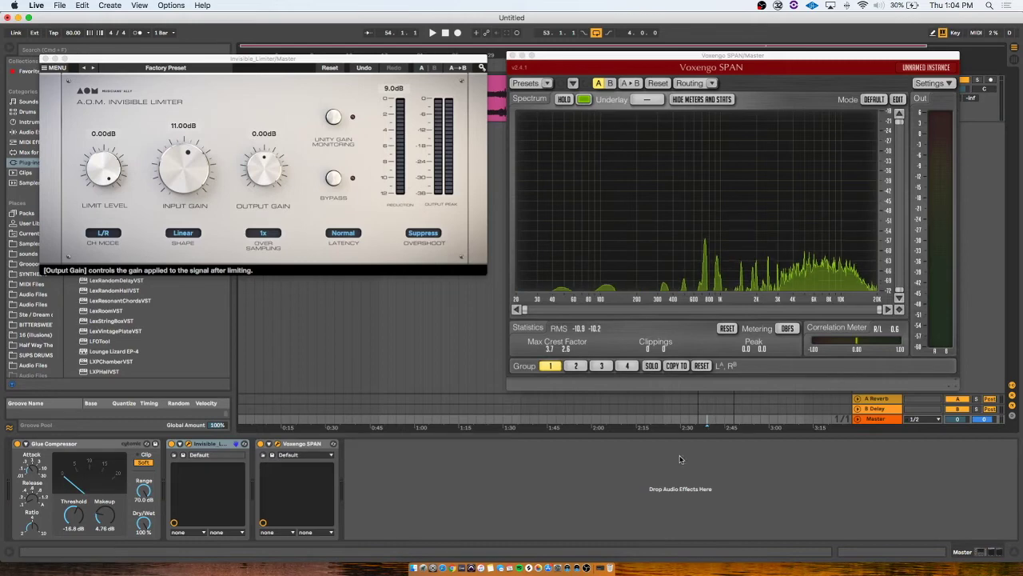
Check the recording levels in OBS, return to Live and close the SPAN and Invisible Limiter windows.
{"action": "left_click", "coordinate": [587, 564]}
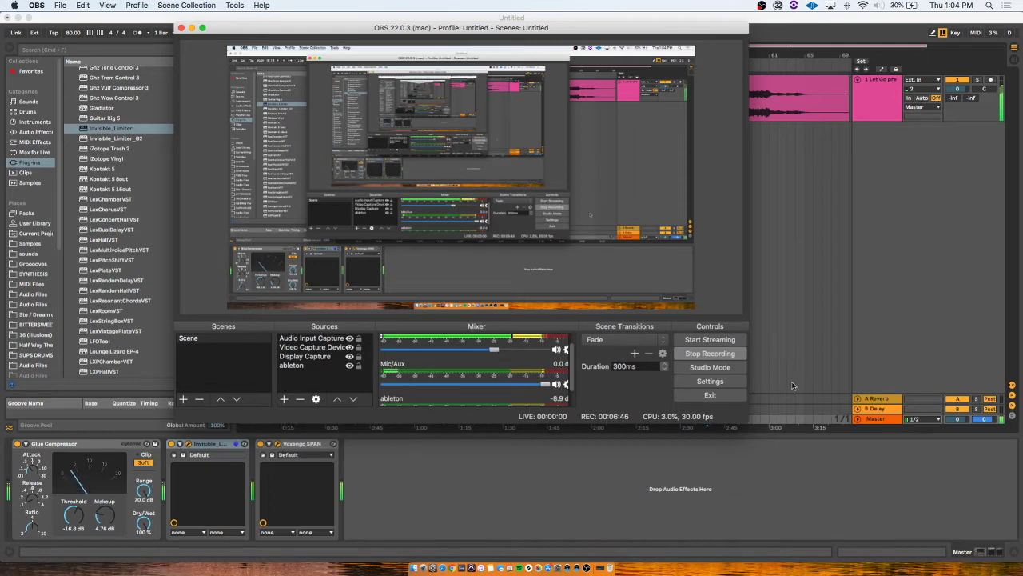
{"action": "left_click", "coordinate": [780, 412]}
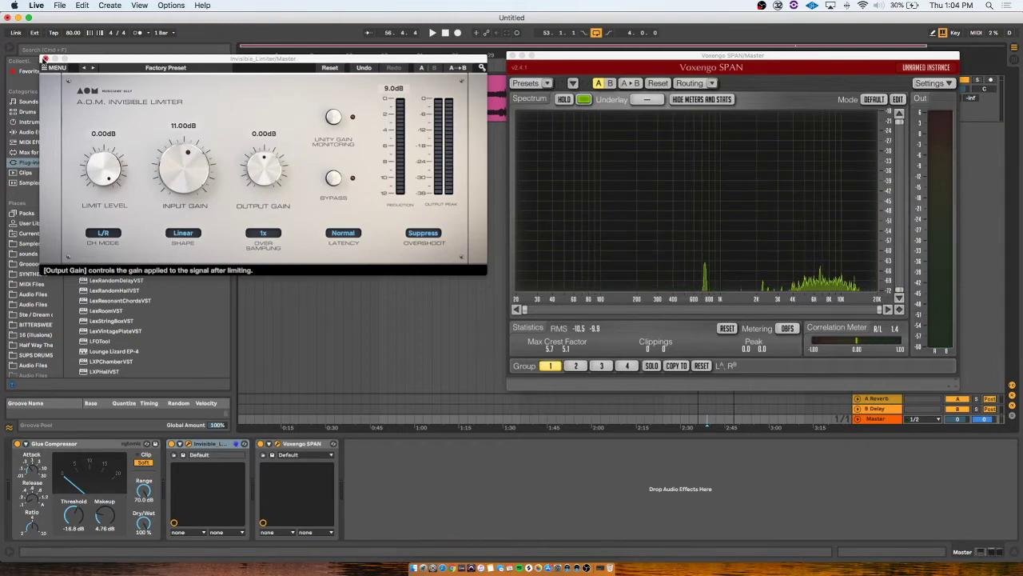
{"action": "left_click", "coordinate": [512, 55]}
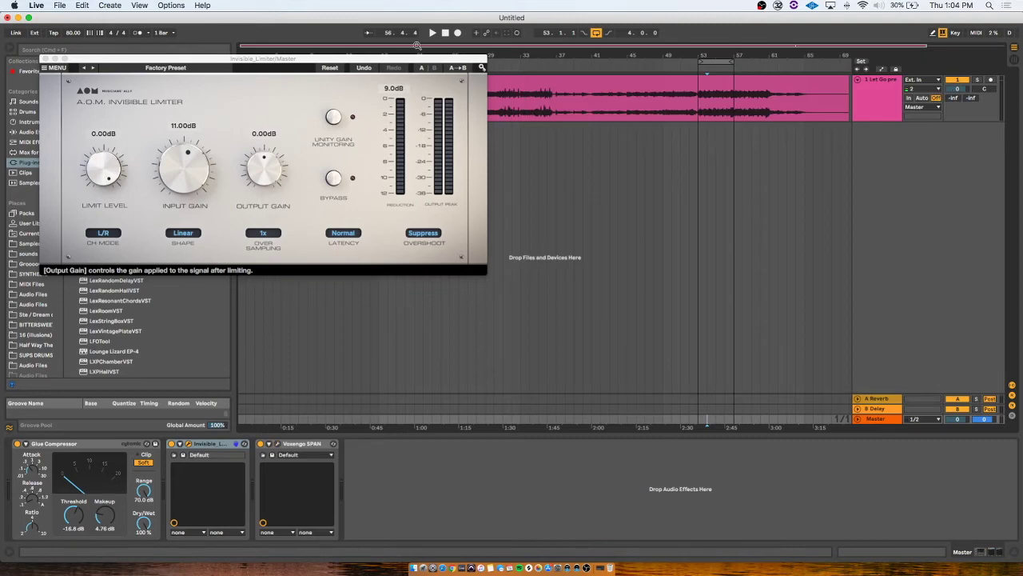
{"action": "left_click", "coordinate": [44, 59]}
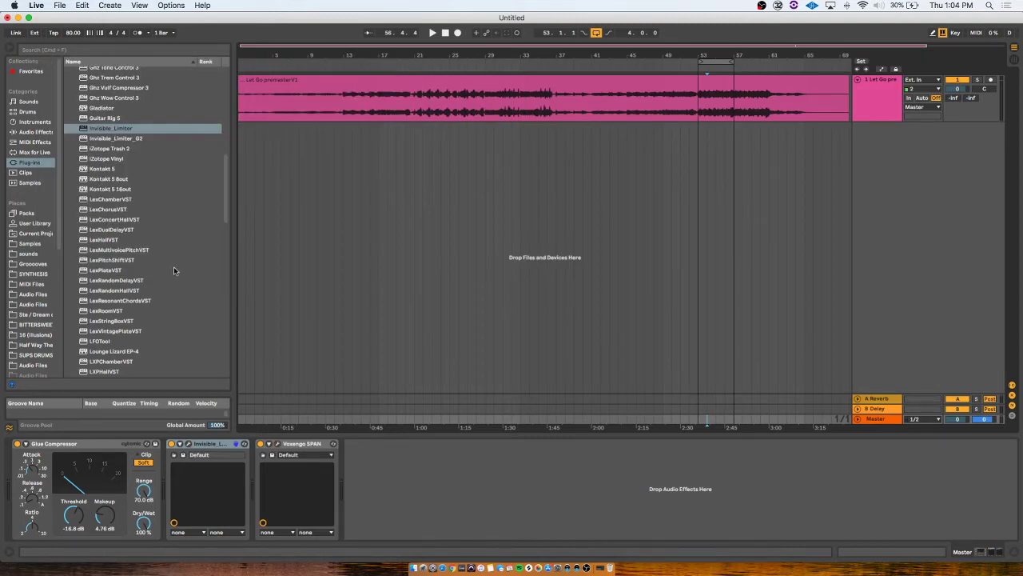
Insert FabFilter Pro-C 2 between the Glue Compressor and Invisible Limiter and set its style to Mastering.
{"action": "scroll", "coordinate": [95, 120], "scroll_direction": "up", "scroll_amount": 10}
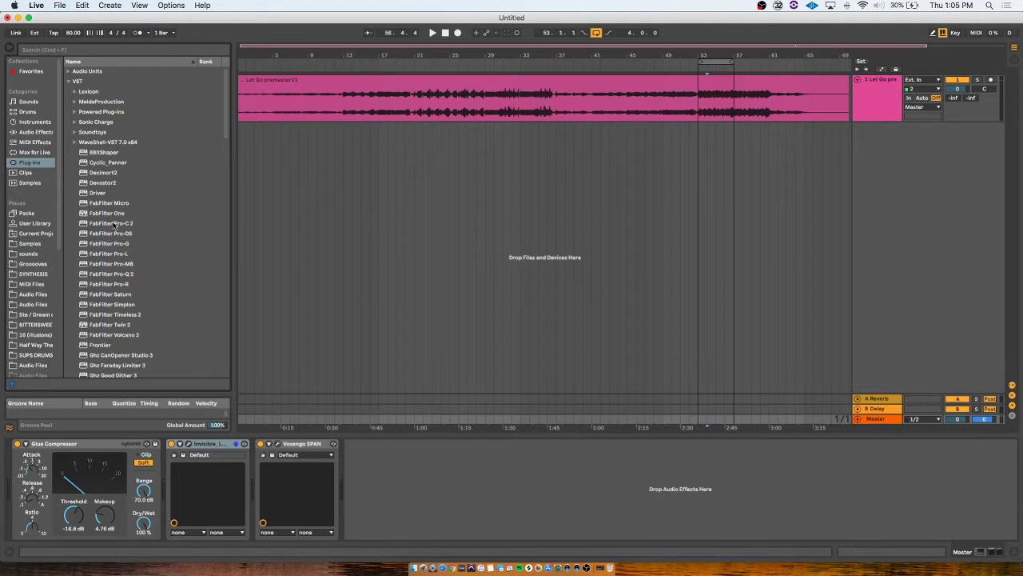
{"action": "left_click_drag", "start_coordinate": [114, 225], "coordinate": [179, 459]}
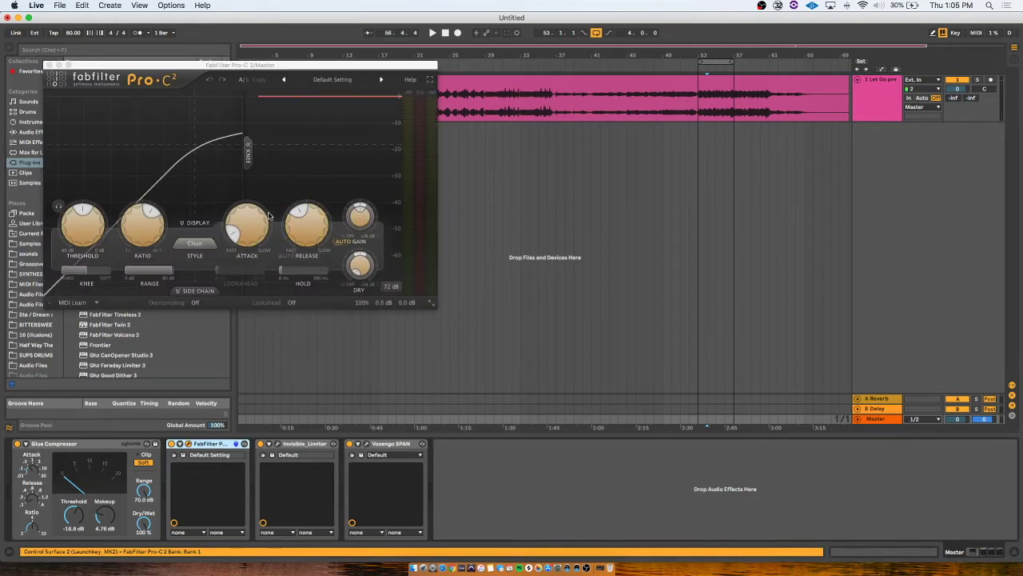
{"action": "left_click", "coordinate": [197, 244]}
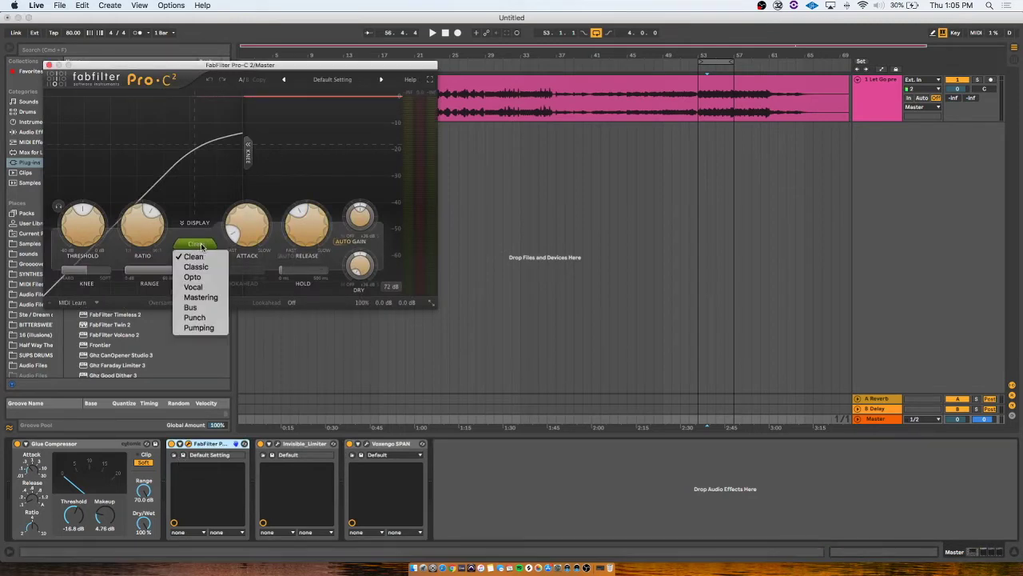
{"action": "left_click", "coordinate": [200, 297]}
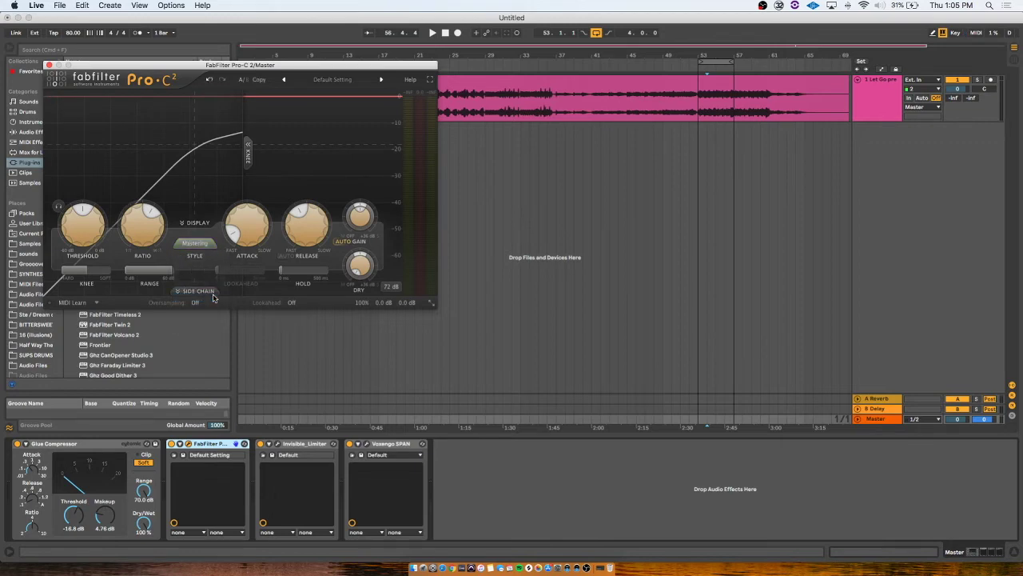
Show Pro-C 2's side-chain section and enable both its low-cut and high-cut filters.
{"action": "left_click", "coordinate": [196, 291]}
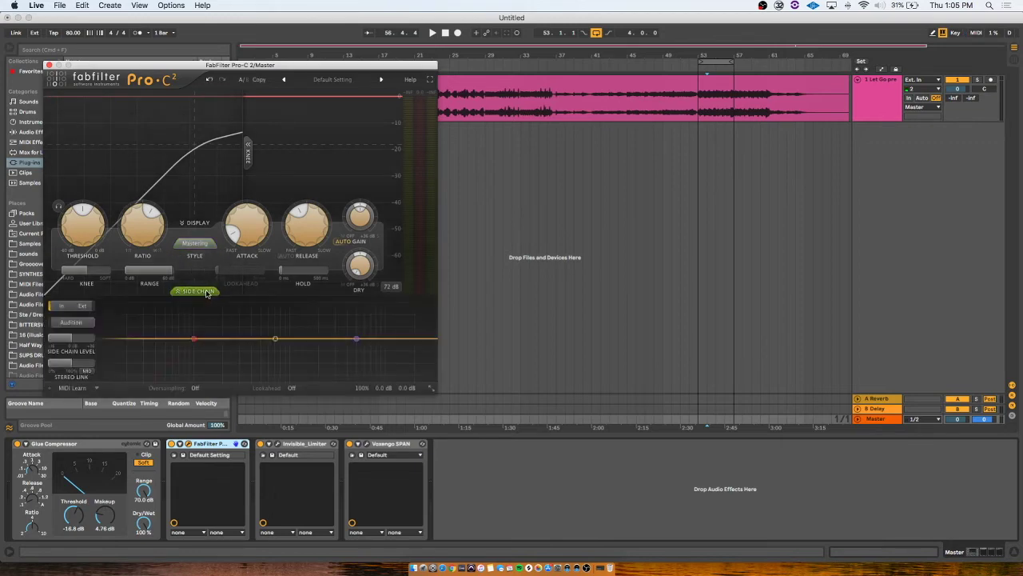
{"action": "right_click", "coordinate": [196, 342]}
{"action": "left_click", "coordinate": [227, 350]}
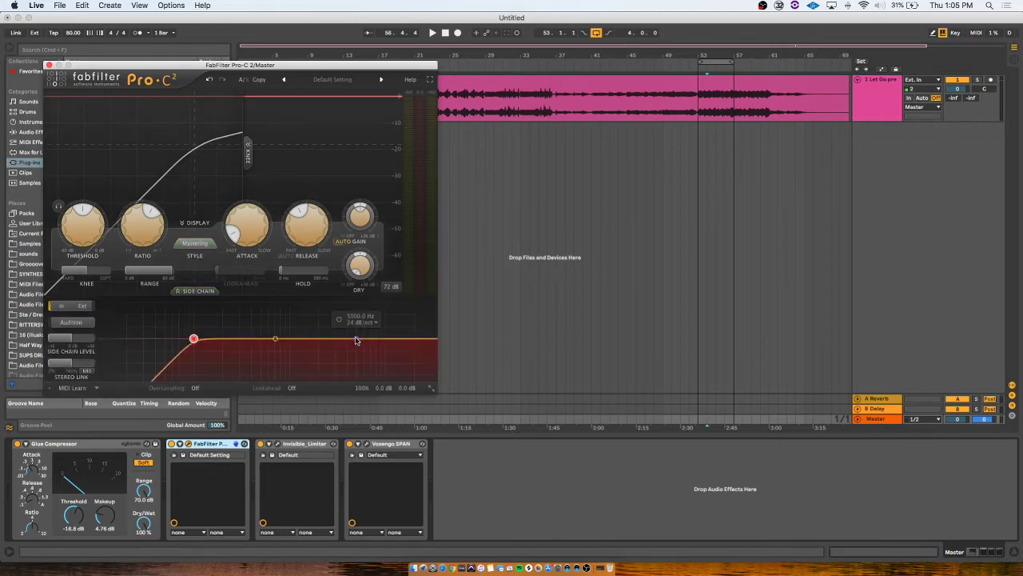
{"action": "right_click", "coordinate": [356, 341]}
{"action": "left_click", "coordinate": [373, 347]}
Raise the side-chain low-cut frequency and lower the high cut to 3021.1 Hz, fine-tuning the band during playback.
{"action": "left_click_drag", "start_coordinate": [198, 341], "coordinate": [240, 339]}
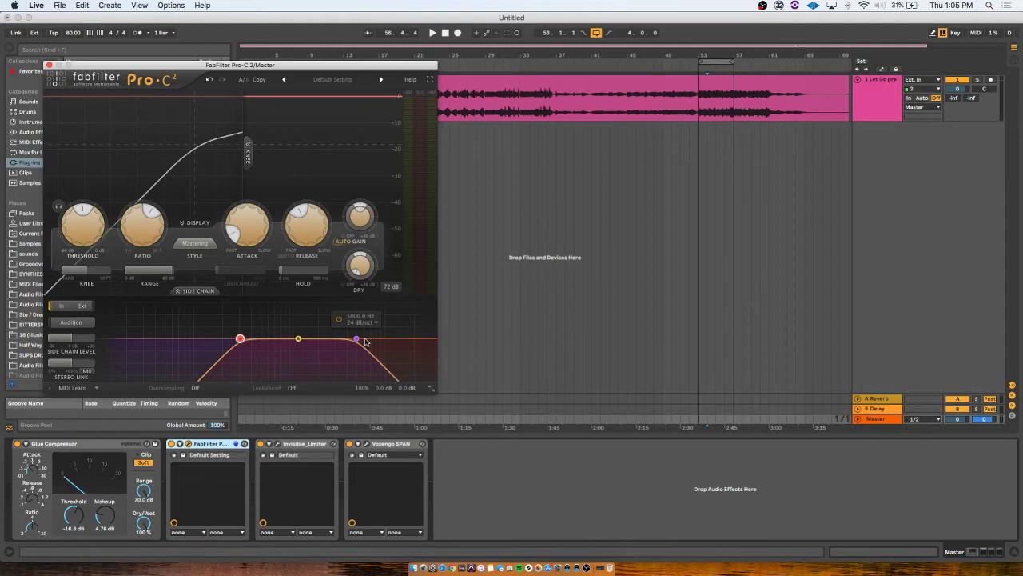
{"action": "key", "text": "space"}
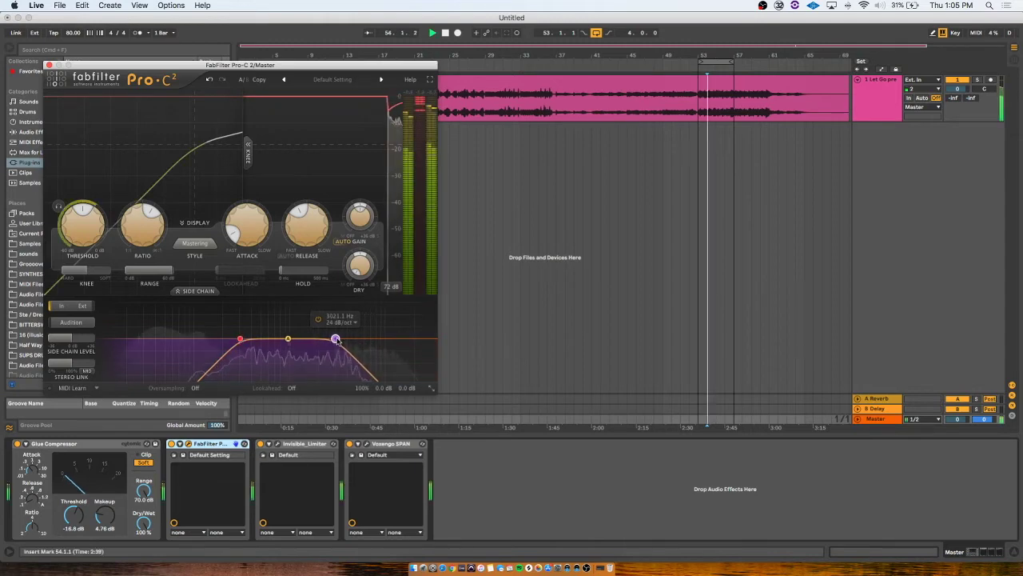
{"action": "mouse_move", "coordinate": [239, 339]}
{"action": "left_mouse_down"}
{"action": "mouse_move", "coordinate": [218, 342]}
{"action": "mouse_move", "coordinate": [231, 342]}
{"action": "left_mouse_up"}
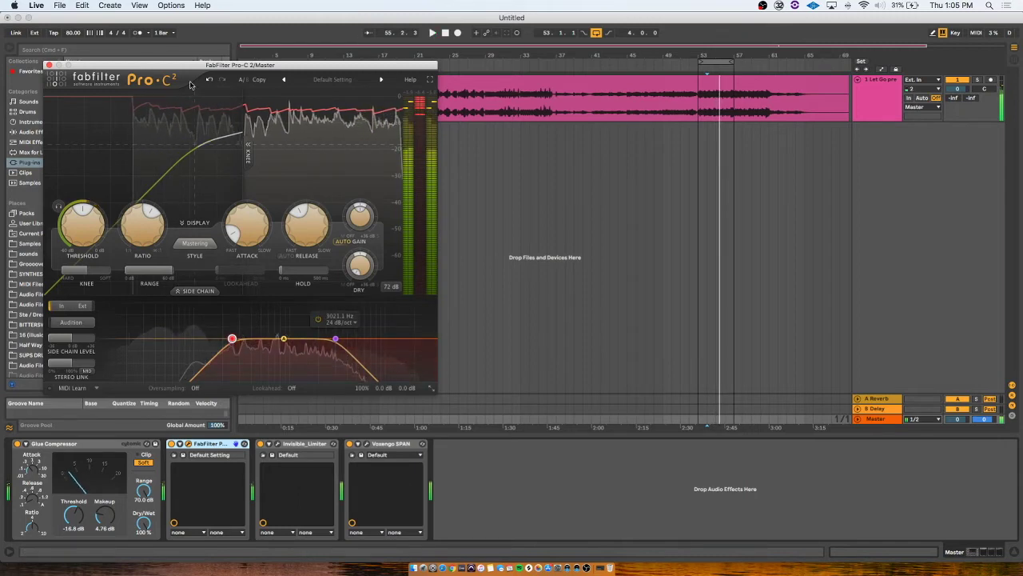
Raise Pro-C 2's threshold to about -8 dB while auditioning the loop, and set a slower attack.
{"action": "left_click_drag", "start_coordinate": [82, 228], "coordinate": [91, 171]}
{"action": "key", "text": "space"}
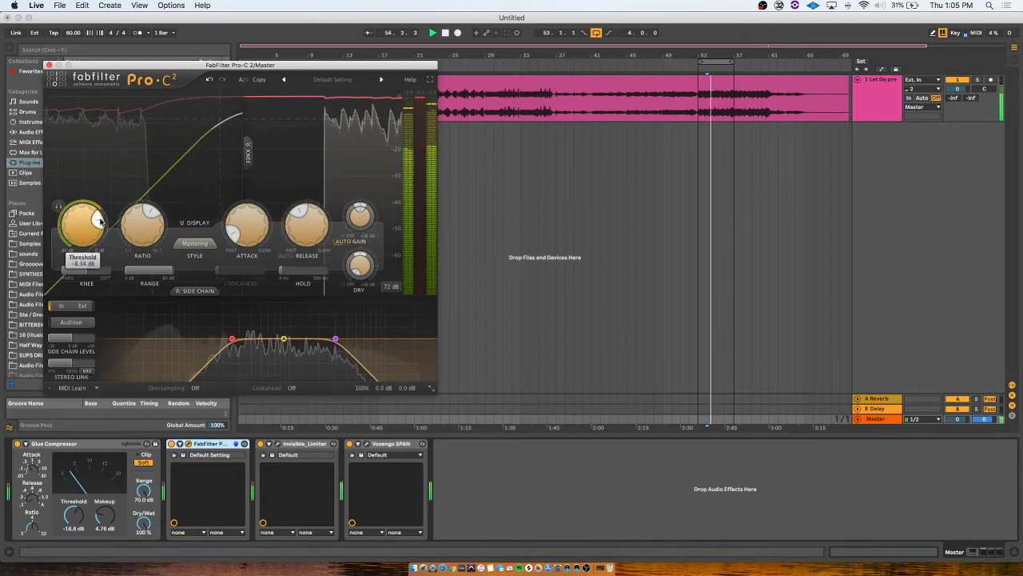
{"action": "key", "text": "space"}
{"action": "left_click_drag", "start_coordinate": [259, 214], "coordinate": [259, 195]}
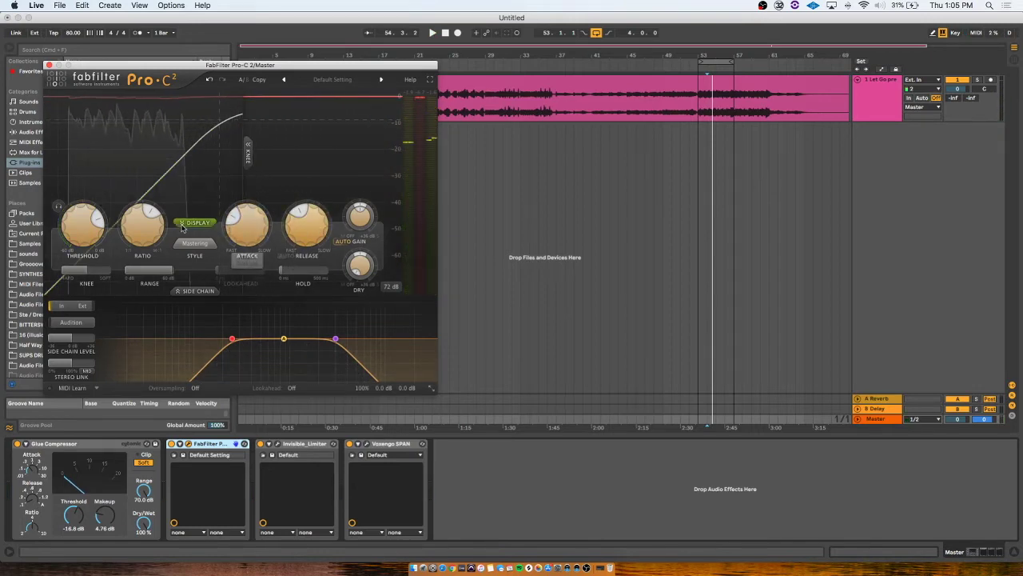
Lower Pro-C 2's threshold slightly while auditioning the loop, and close the compressor's window.
{"action": "key", "text": "space"}
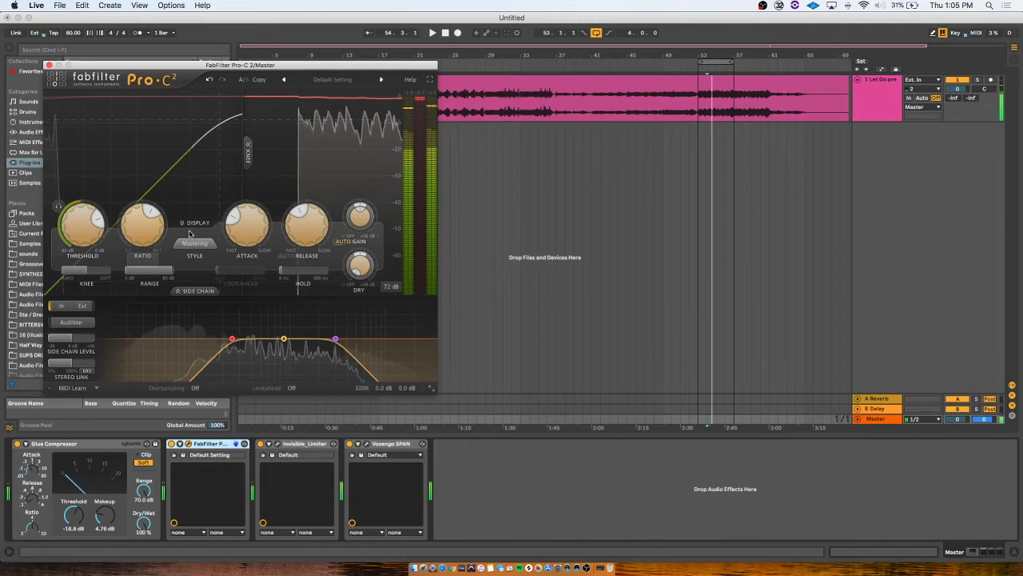
{"action": "mouse_move", "coordinate": [88, 234]}
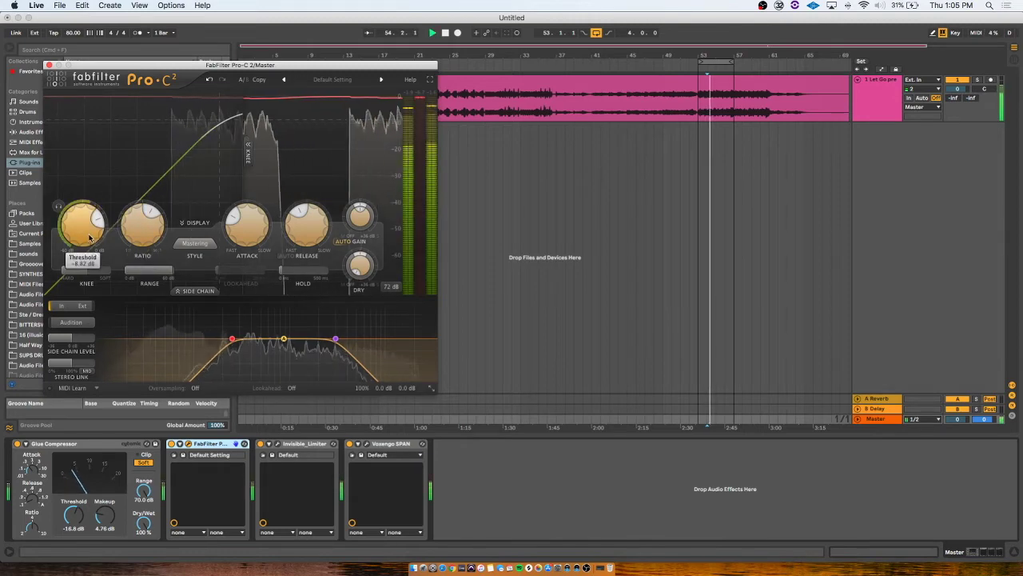
{"action": "left_click_drag", "start_coordinate": [90, 237], "coordinate": [89, 244]}
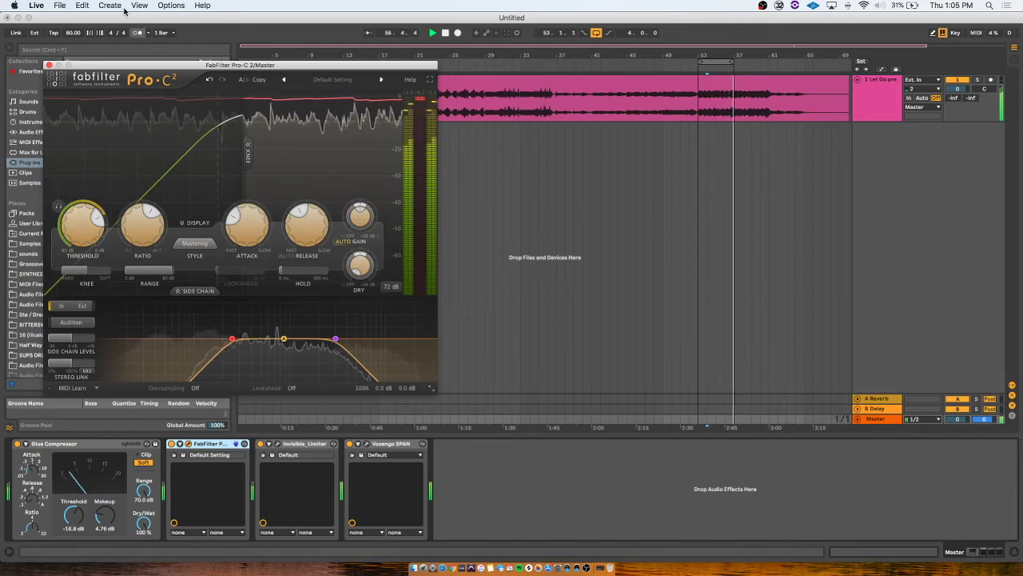
{"action": "key", "text": "space"}
{"action": "left_click", "coordinate": [49, 65]}
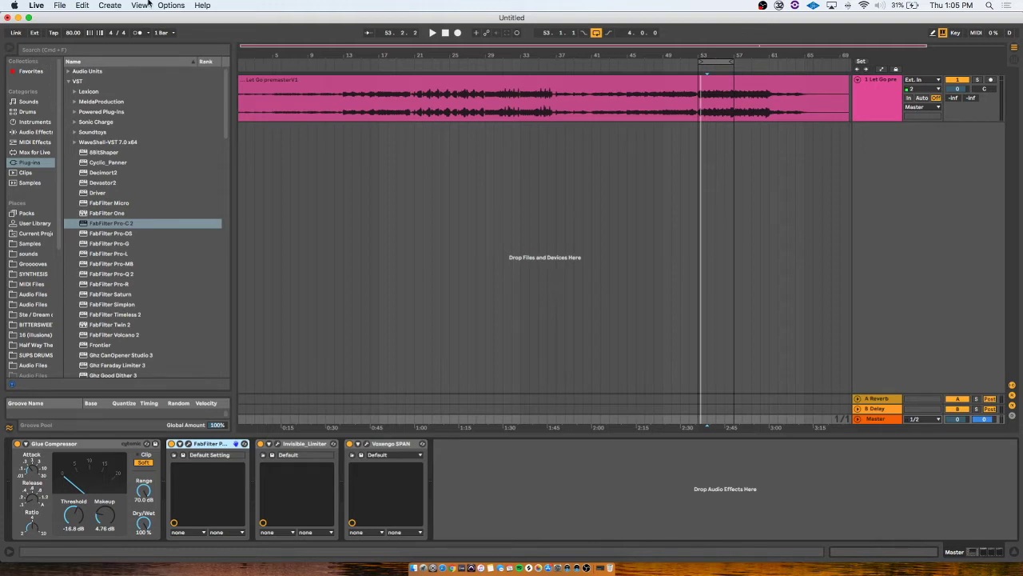
Insert FabFilter Pro-MB between Pro-C 2 and the Invisible Limiter and create a compression band in the mids.
{"action": "left_click", "coordinate": [112, 264]}
{"action": "left_click_drag", "start_coordinate": [242, 387], "coordinate": [254, 472]}
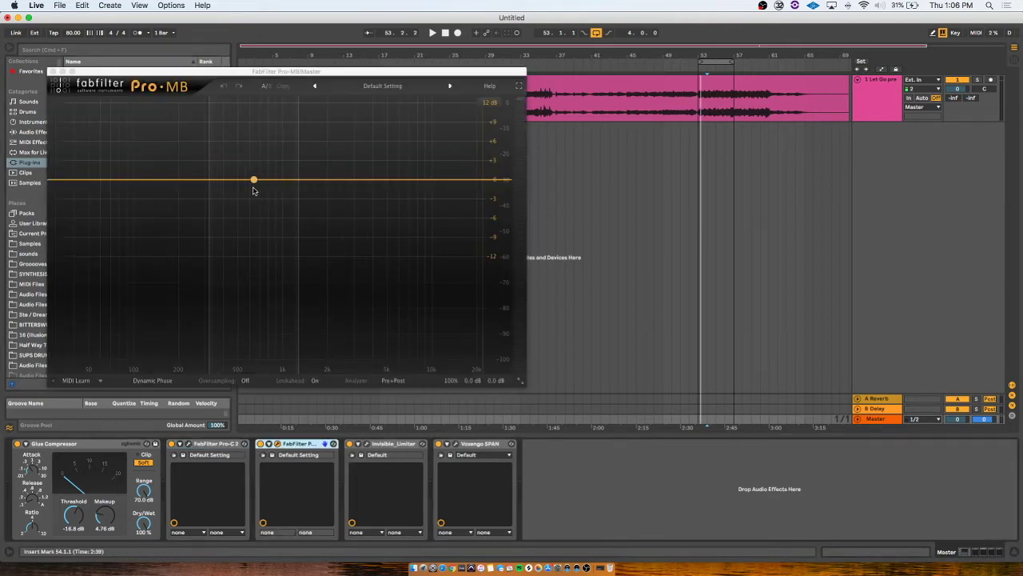
{"action": "left_click", "coordinate": [248, 161]}
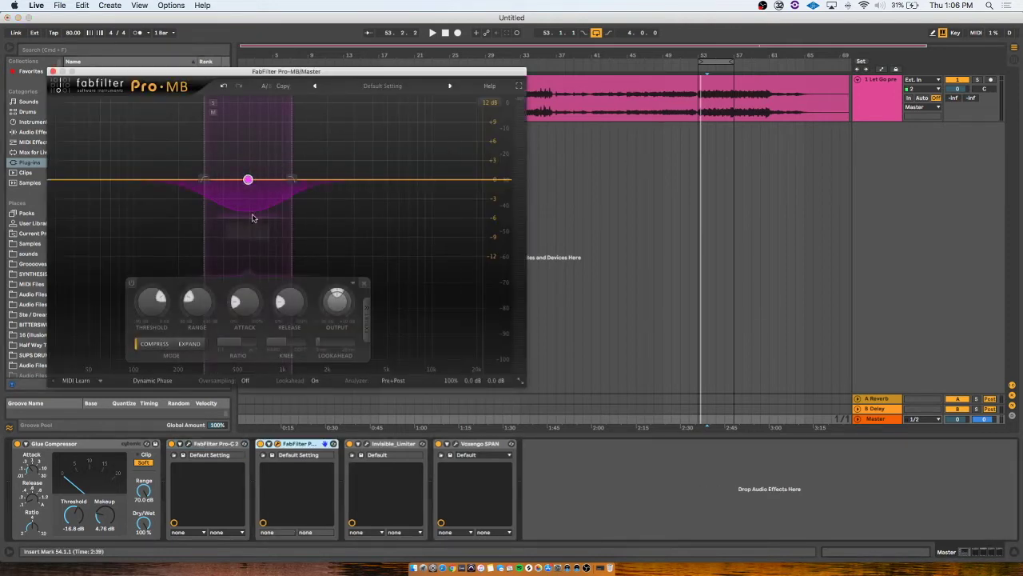
Extend the Pro-MB band's high crossover to the top of the spectrum and raise its low crossover above 1 kHz.
{"action": "key", "text": "space"}
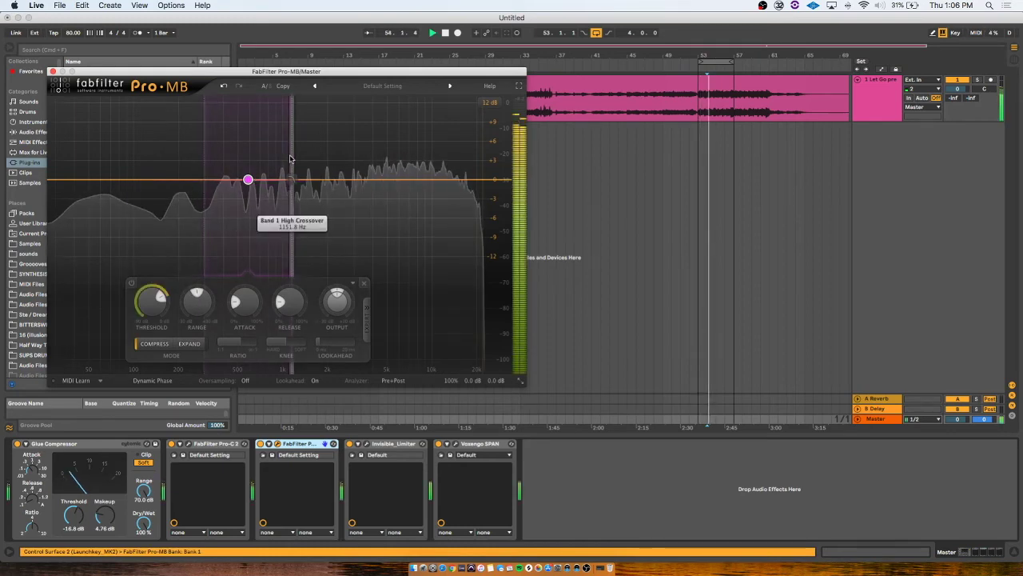
{"action": "left_click_drag", "start_coordinate": [294, 157], "coordinate": [504, 158]}
{"action": "key", "text": "space"}
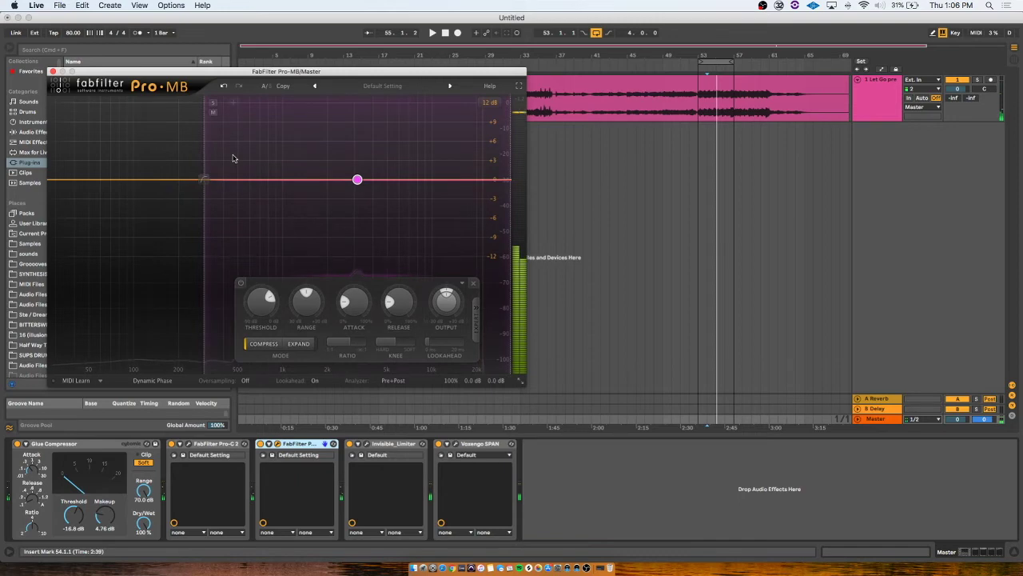
{"action": "left_click_drag", "start_coordinate": [204, 187], "coordinate": [308, 188]}
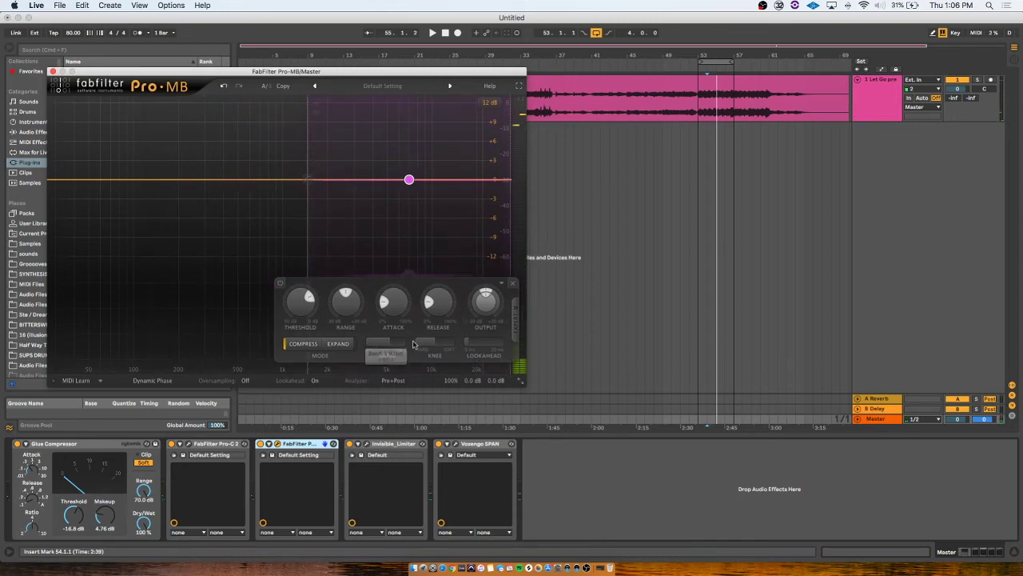
Check the loop's high-frequency peaks in Voxengo SPAN alongside the Pro-MB display during playback.
{"action": "left_click", "coordinate": [457, 444]}
{"action": "key", "text": "space"}
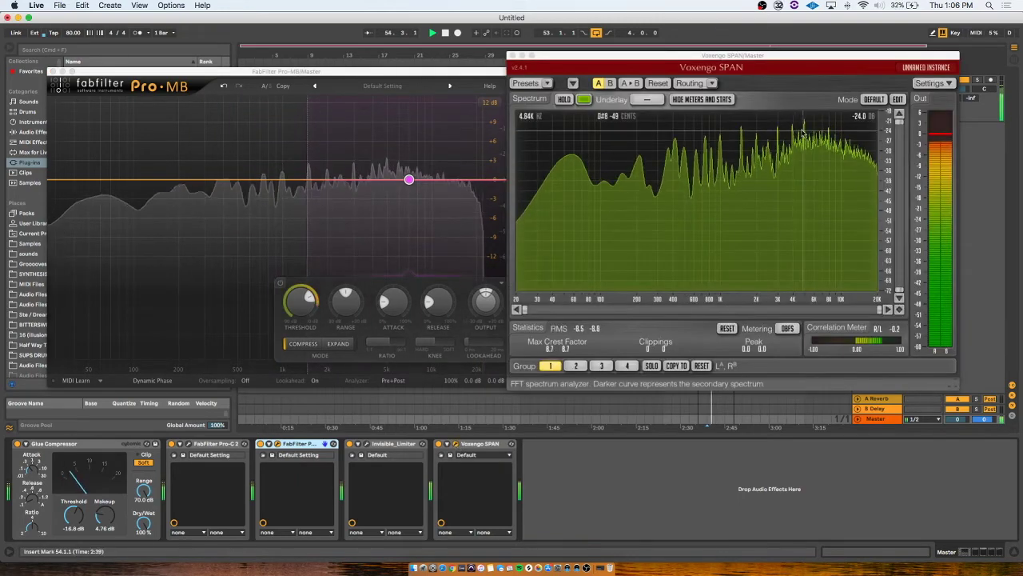
{"action": "key", "text": "space"}
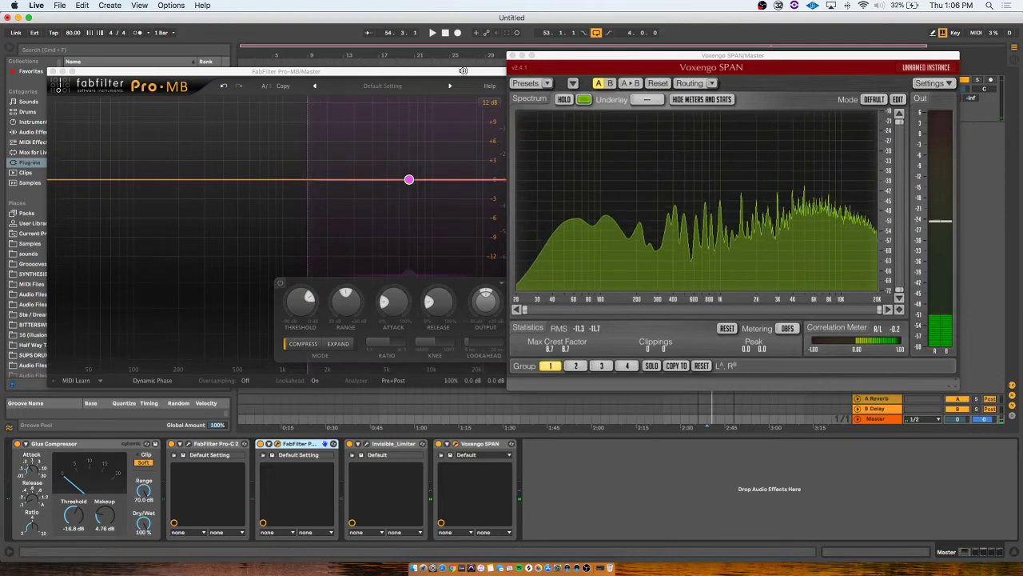
{"action": "left_click", "coordinate": [463, 70]}
Raise the Pro-MB band's low crossover to about 2 kHz, and give the band a faster attack and release and a lower threshold.
{"action": "key", "text": "space"}
{"action": "left_click_drag", "start_coordinate": [308, 155], "coordinate": [328, 155]}
{"action": "left_click_drag", "start_coordinate": [394, 301], "coordinate": [395, 344]}
{"action": "key", "text": "space"}
{"action": "left_click_drag", "start_coordinate": [439, 301], "coordinate": [434, 387]}
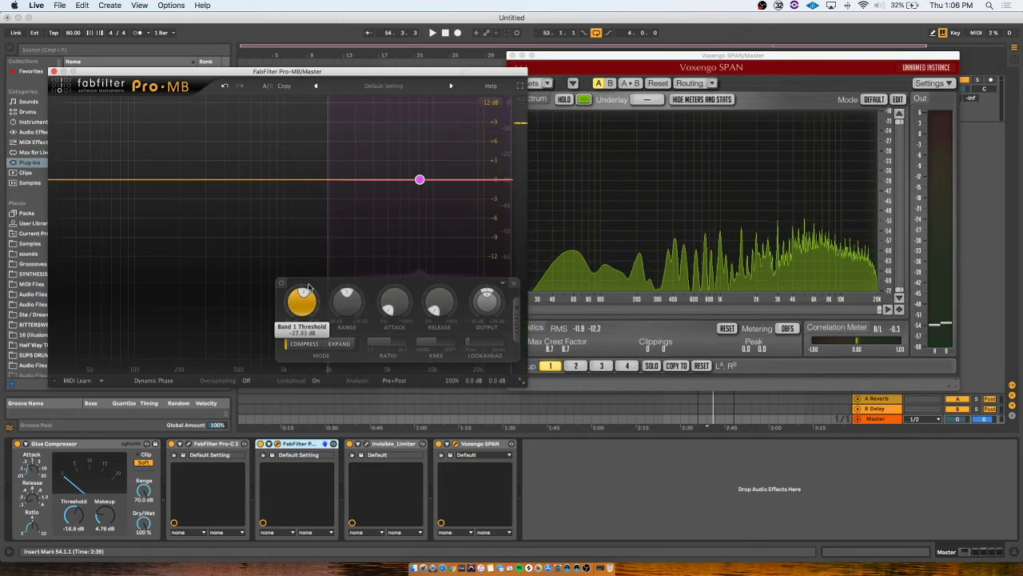
Set the Pro-MB band's range to about -2 dB while auditioning the loop, and close the Pro-MB and SPAN windows.
{"action": "key", "text": "space"}
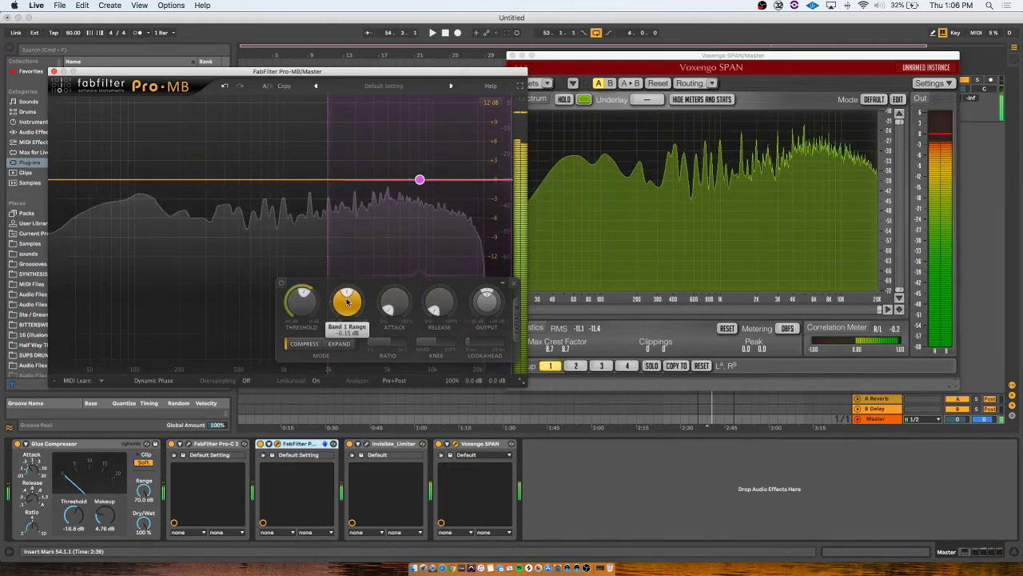
{"action": "key", "text": "space"}
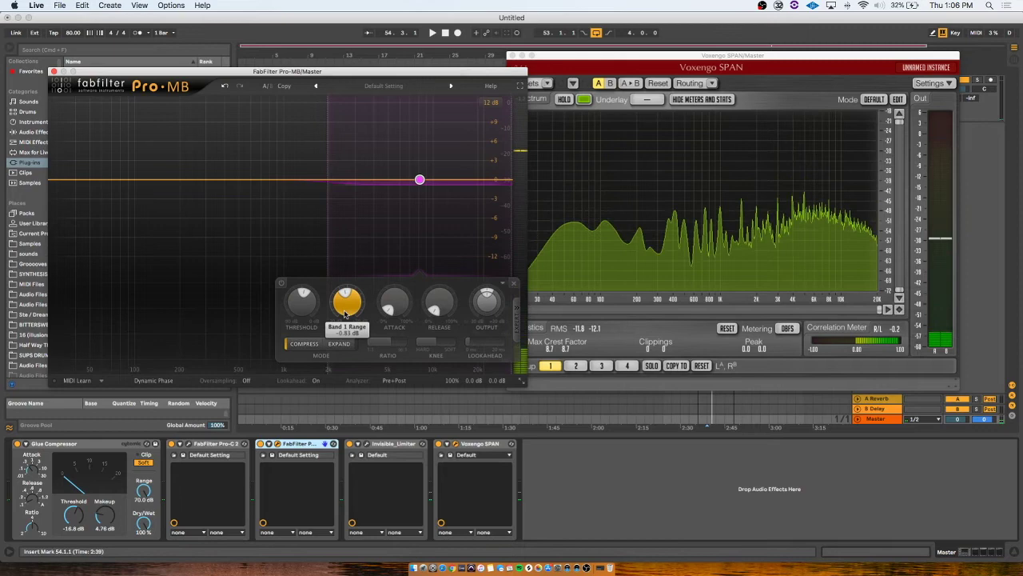
{"action": "key", "text": "space"}
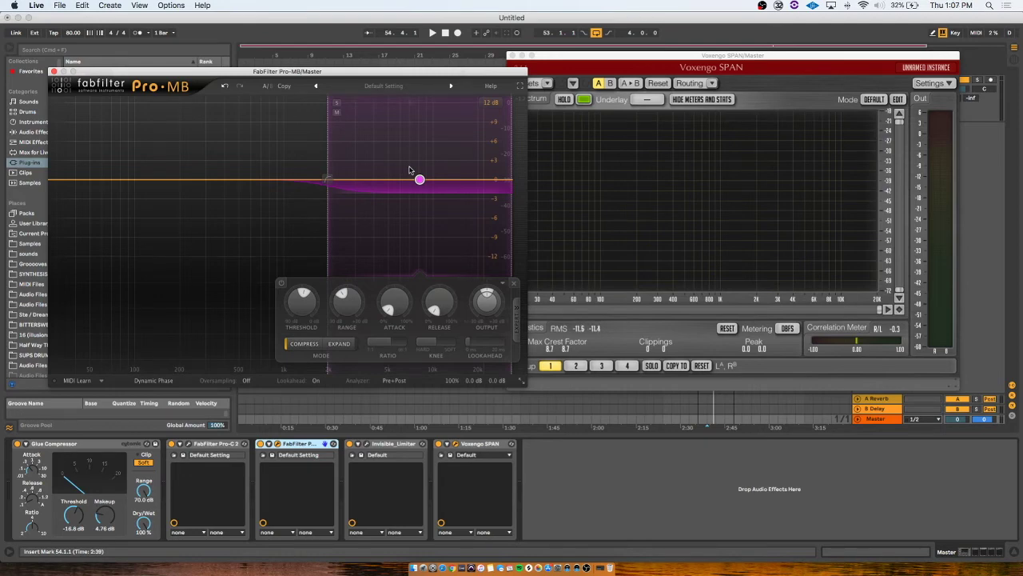
{"action": "key", "text": "space"}
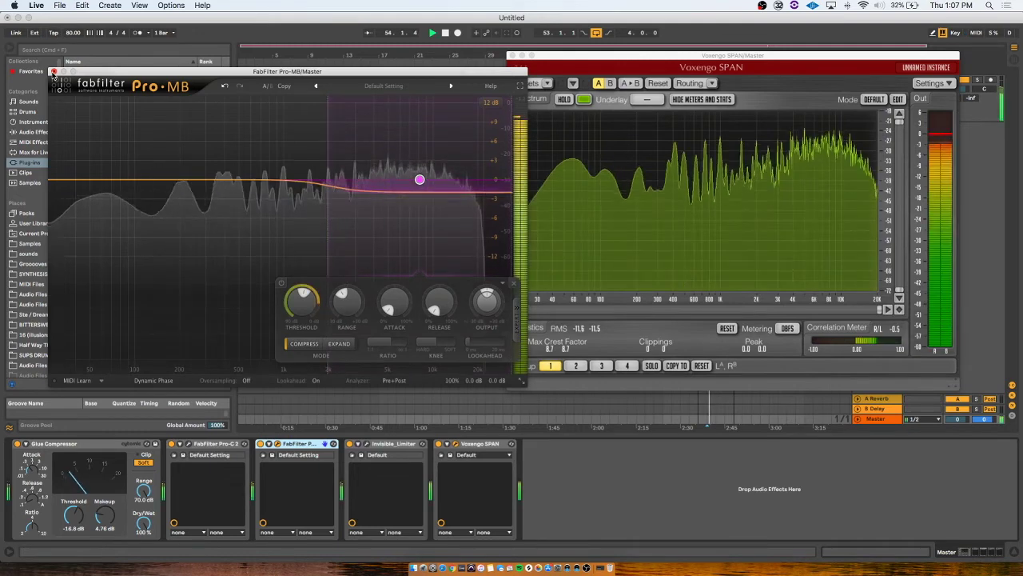
{"action": "left_click", "coordinate": [53, 71]}
{"action": "left_click", "coordinate": [512, 56]}
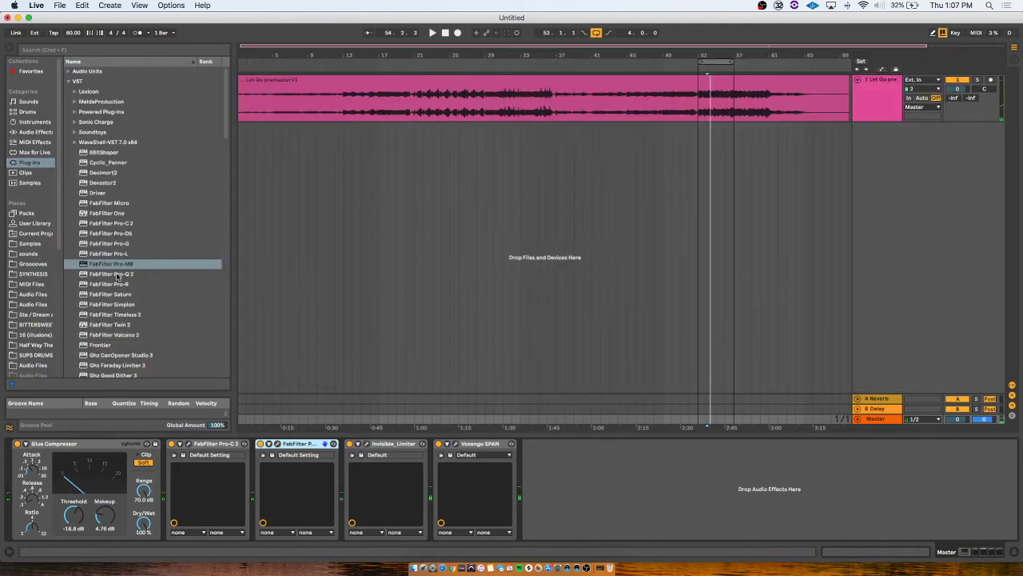
Insert FabFilter Pro-Q 2 between Pro-MB and the Invisible Limiter and set its channel mode to Mid/Side.
{"action": "left_click_drag", "start_coordinate": [116, 275], "coordinate": [356, 500]}
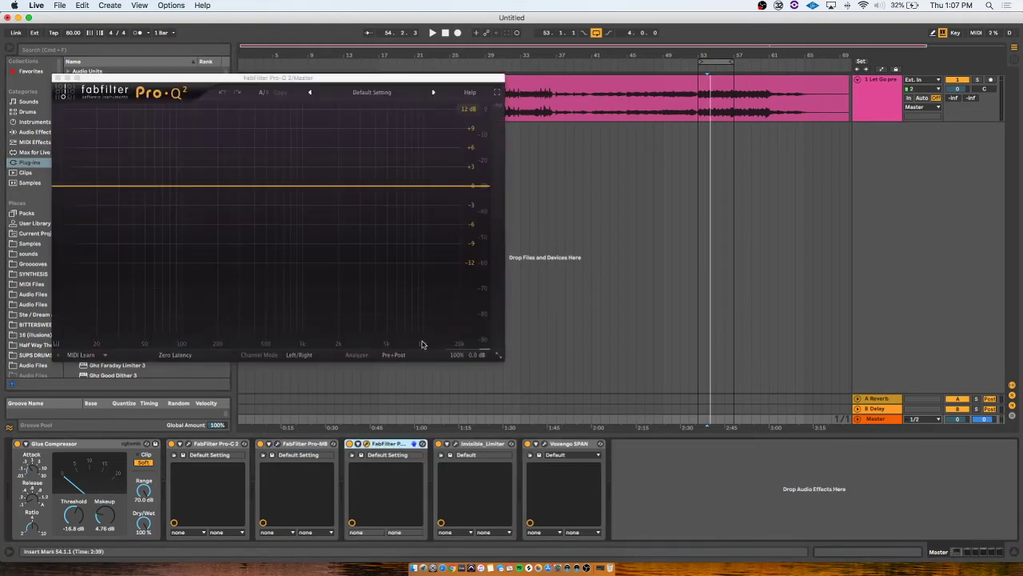
{"action": "left_click", "coordinate": [299, 355]}
{"action": "left_click", "coordinate": [308, 375]}
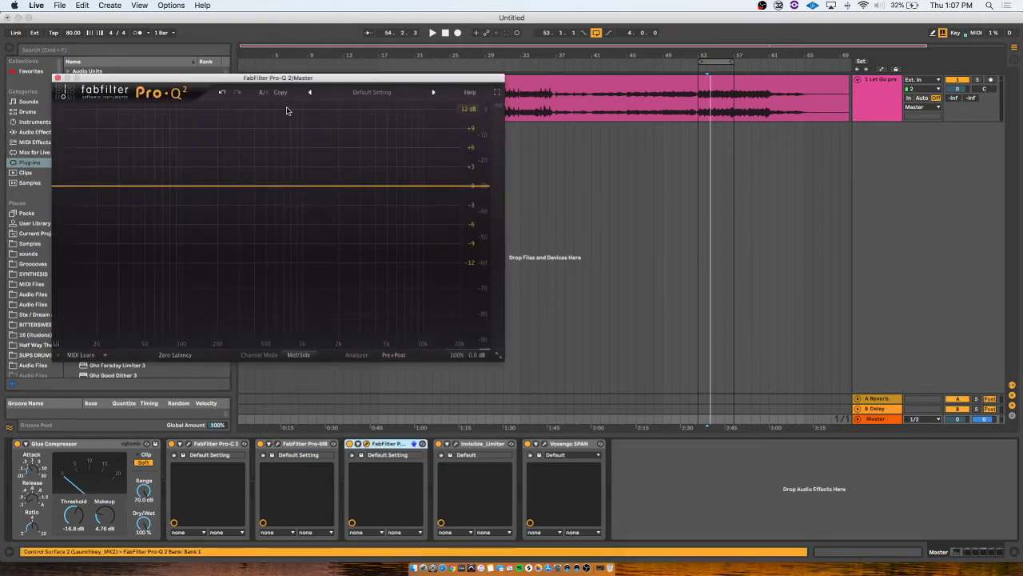
Add a low-cut band on the mid channel at 24 Hz with a 24 dB/oct slope.
{"action": "left_click_drag", "start_coordinate": [127, 194], "coordinate": [126, 228]}
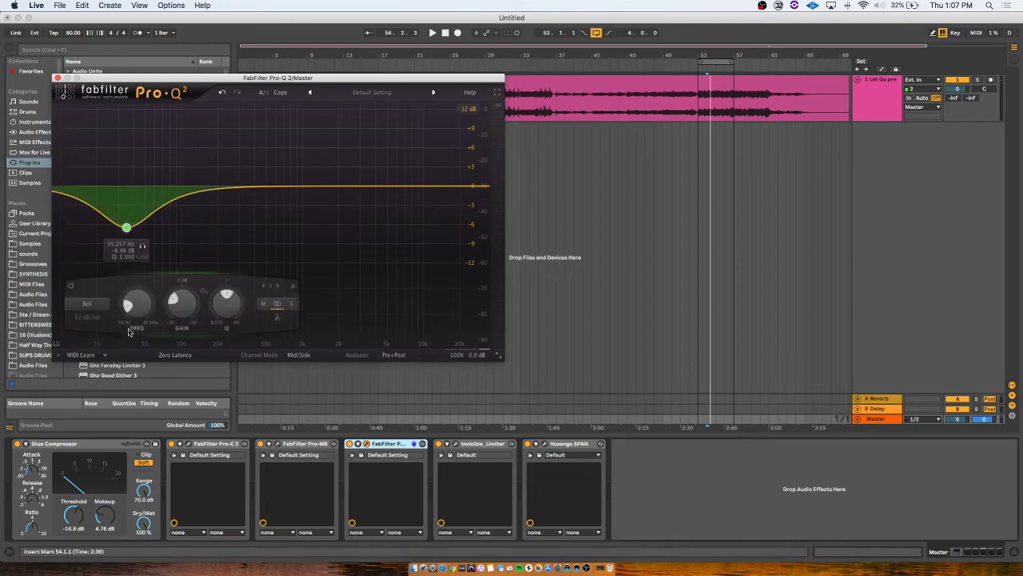
{"action": "left_click", "coordinate": [87, 304]}
{"action": "left_click", "coordinate": [99, 338]}
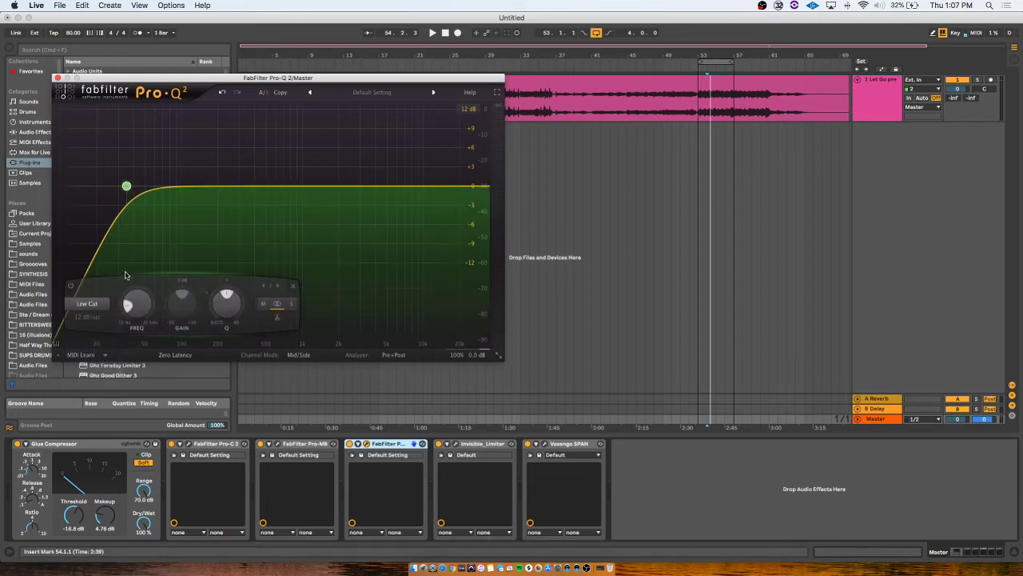
{"action": "left_click", "coordinate": [261, 305]}
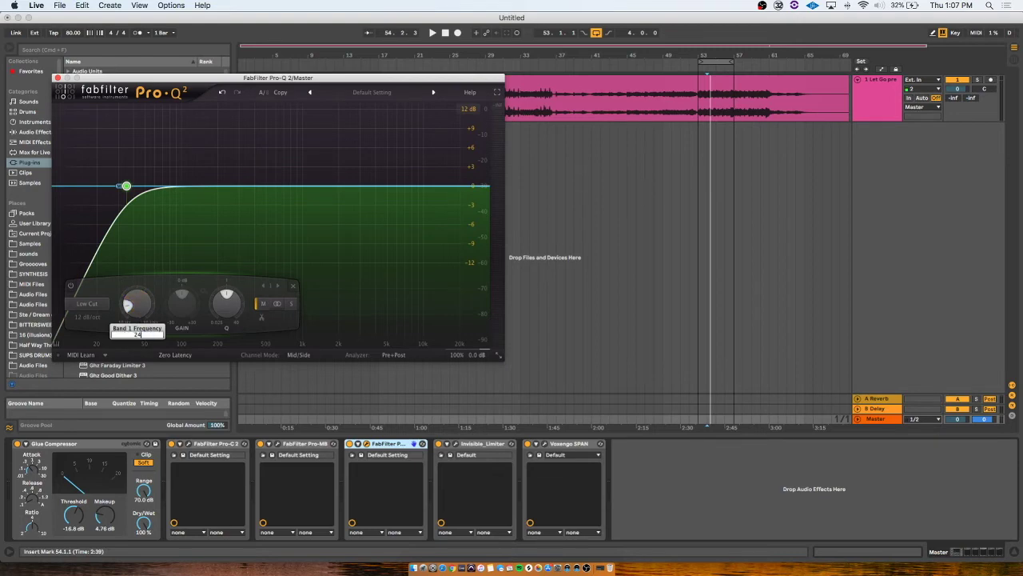
{"action": "left_click_drag", "start_coordinate": [137, 304], "coordinate": [94, 387]}
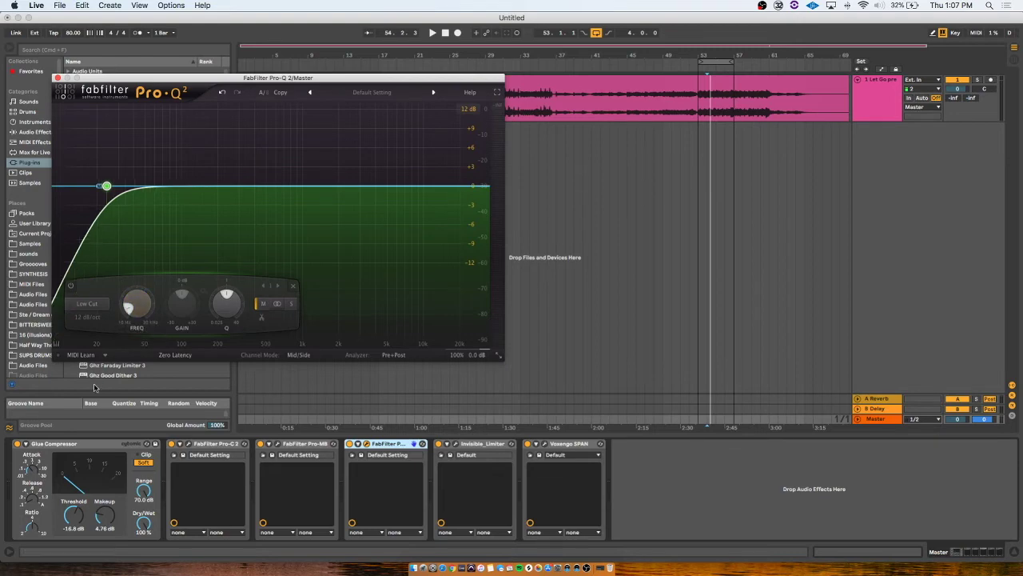
{"action": "left_click", "coordinate": [79, 319]}
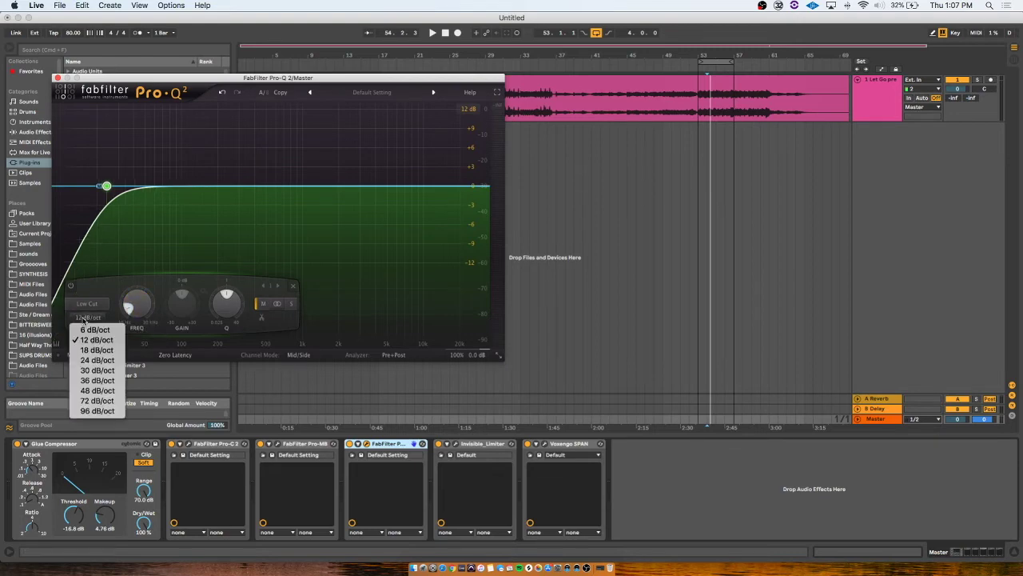
{"action": "left_click", "coordinate": [89, 360]}
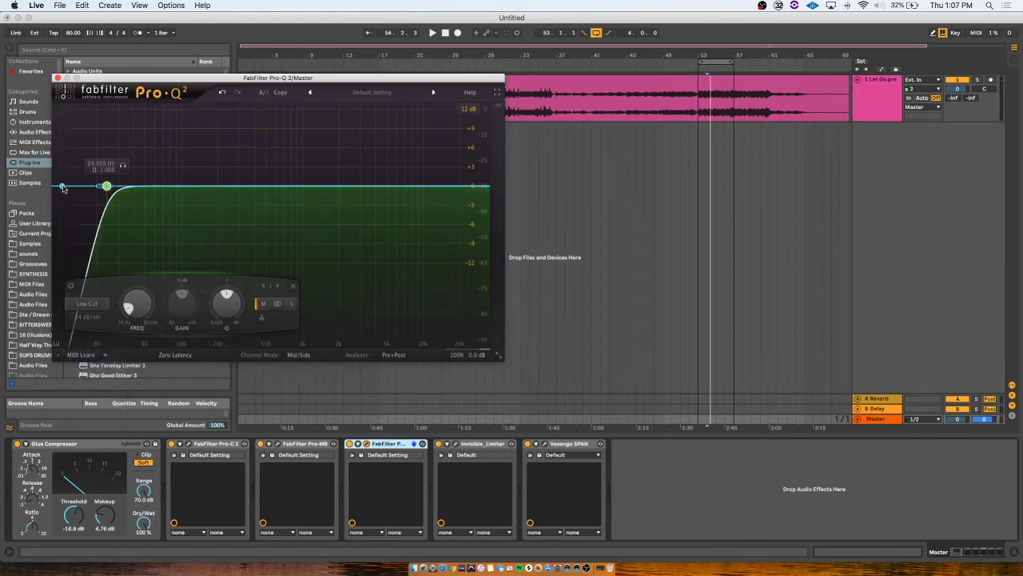
Add a second low-cut band on the side channel at 200 Hz with a 24 dB/oct slope.
{"action": "left_click", "coordinate": [62, 187]}
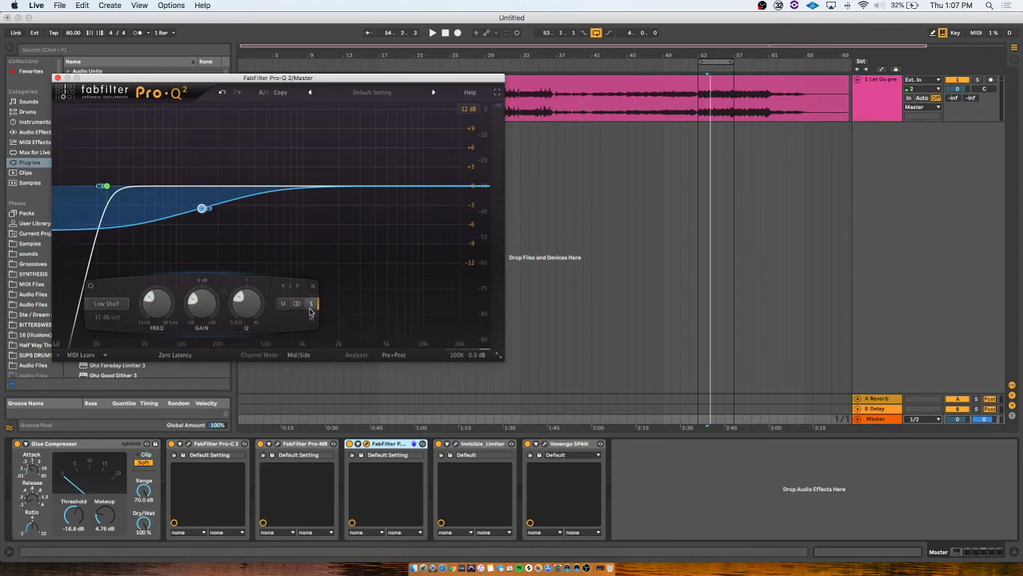
{"action": "left_click", "coordinate": [106, 304]}
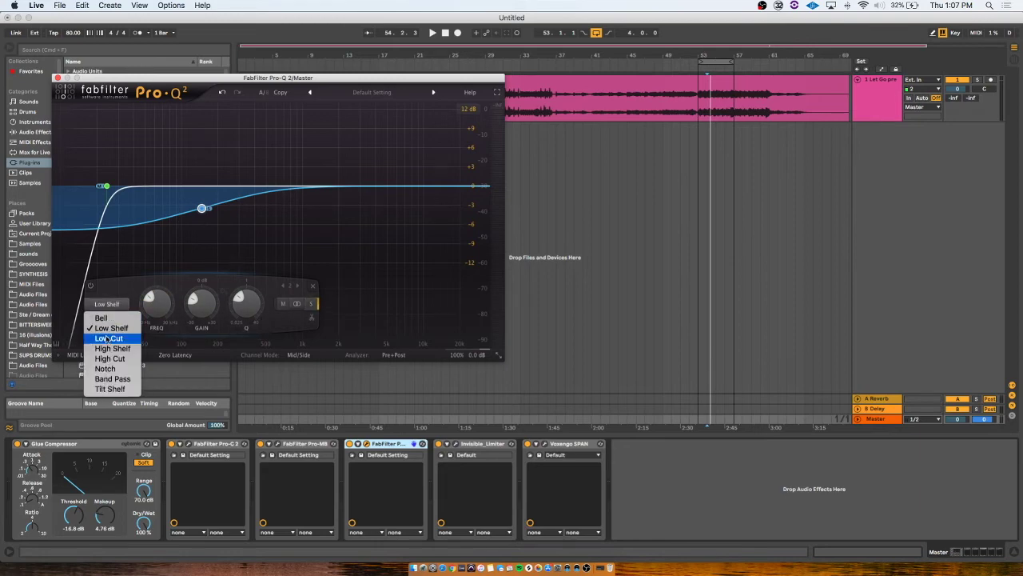
{"action": "left_click", "coordinate": [114, 336]}
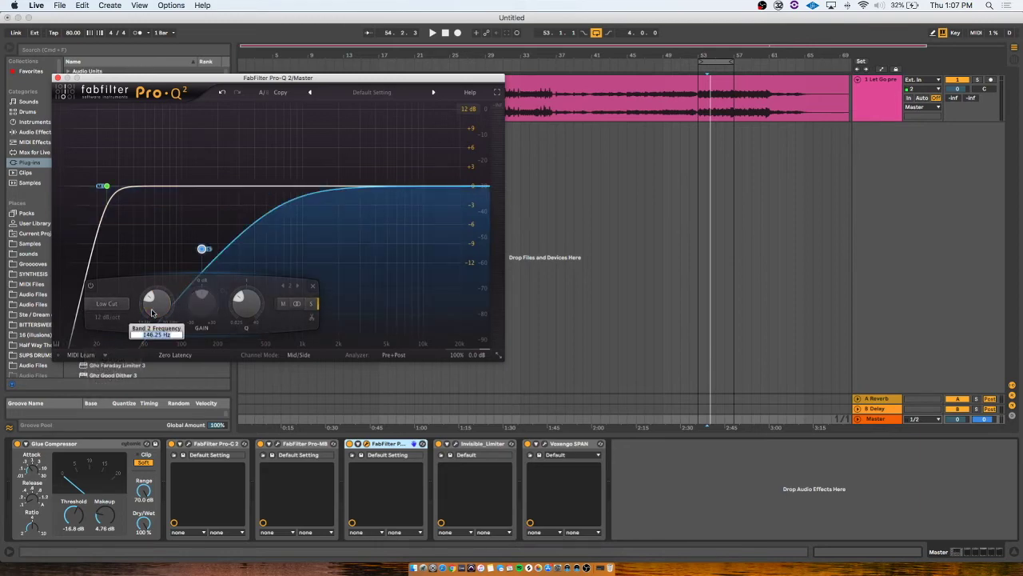
{"action": "key", "text": "Return"}
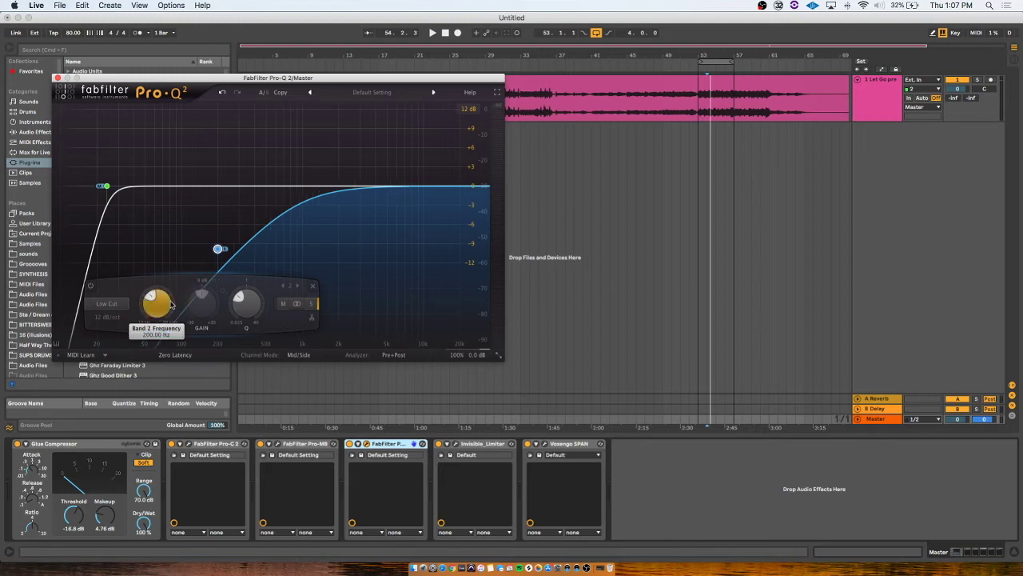
{"action": "left_click_drag", "start_coordinate": [218, 247], "coordinate": [215, 187]}
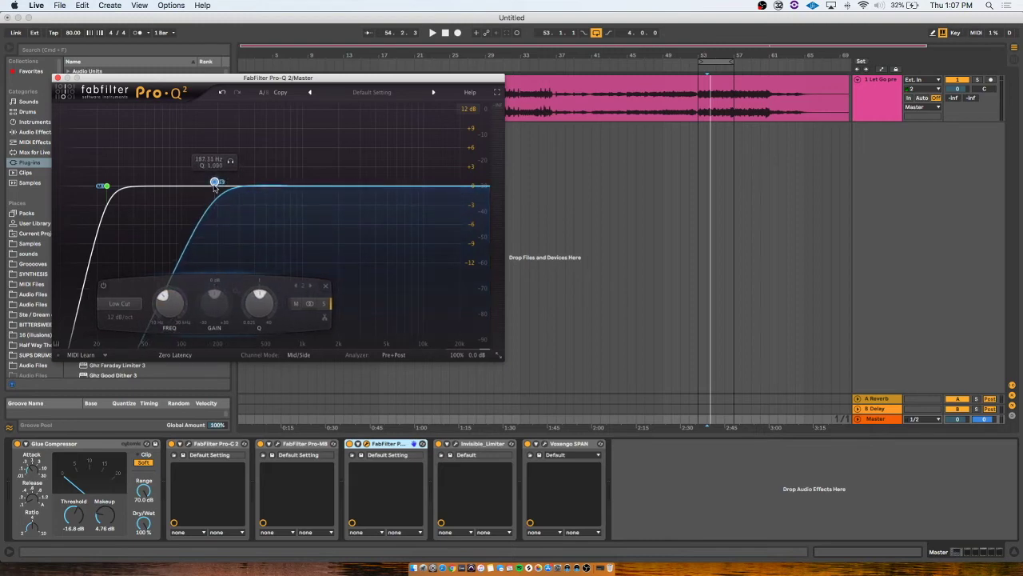
{"action": "left_click", "coordinate": [119, 317]}
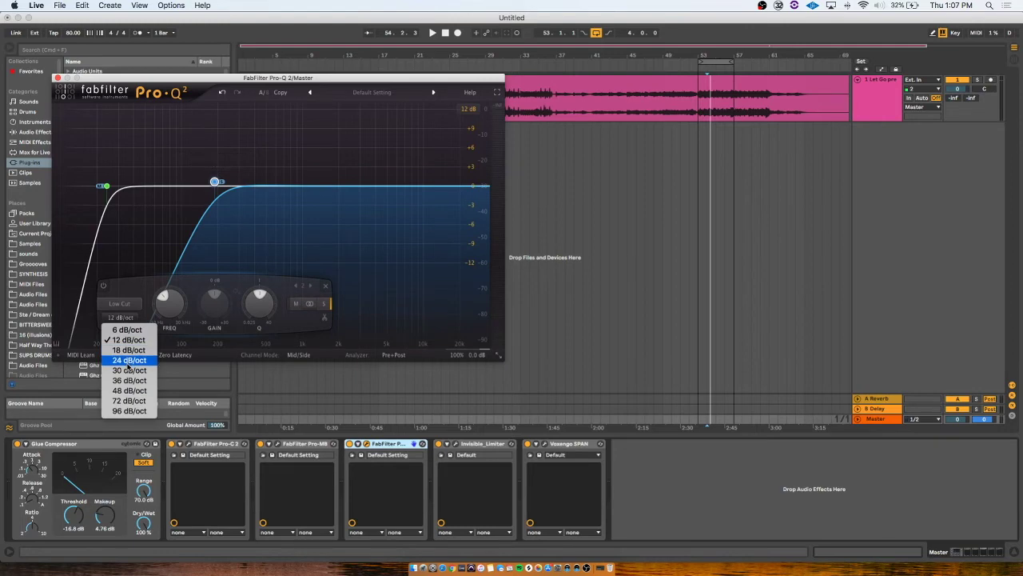
{"action": "left_click", "coordinate": [128, 360]}
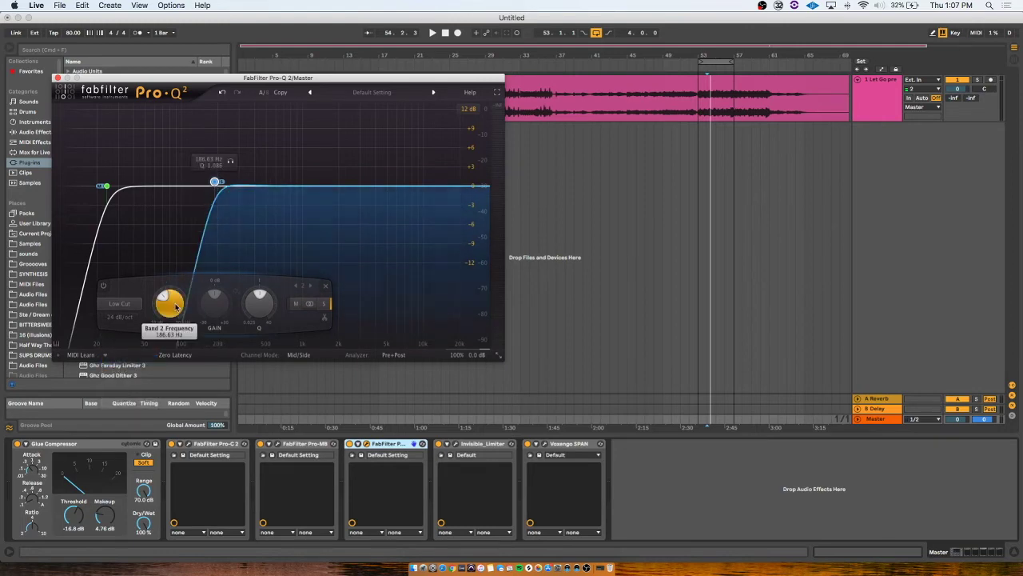
{"action": "type", "text": "200"}
{"action": "key", "text": "Return"}
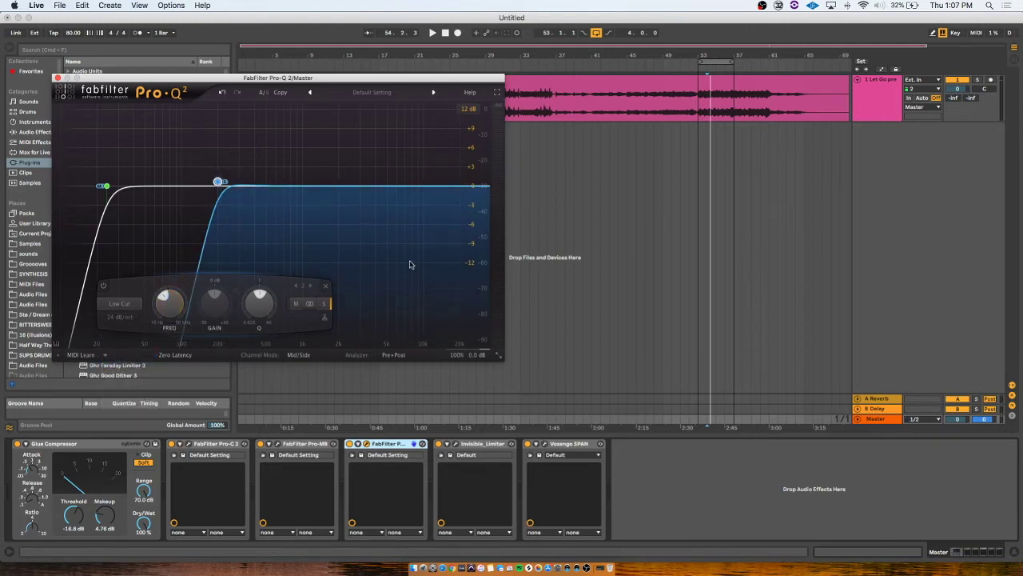
Audition the loop briefly and add a stereo high-shelf band around 2 kHz with a gentle cut of about 1.5 dB.
{"action": "key", "text": "space"}
{"action": "key", "text": "space"}
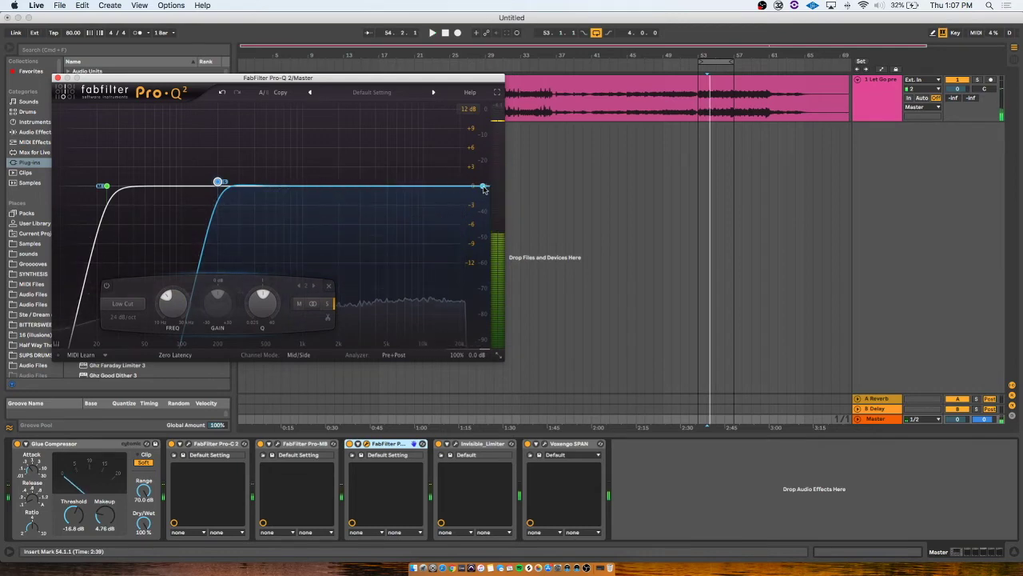
{"action": "left_click_drag", "start_coordinate": [487, 189], "coordinate": [348, 198]}
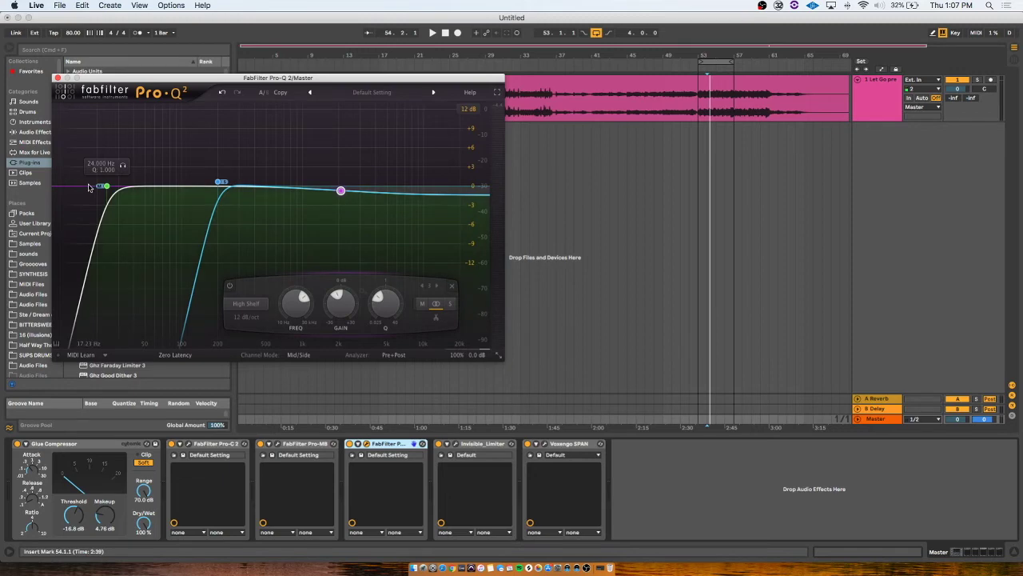
Add a high-shelf band on the mid channel around 3 kHz with about 0.8 dB of boost, audition it and close Pro-Q 2.
{"action": "left_click_drag", "start_coordinate": [432, 184], "coordinate": [448, 176]}
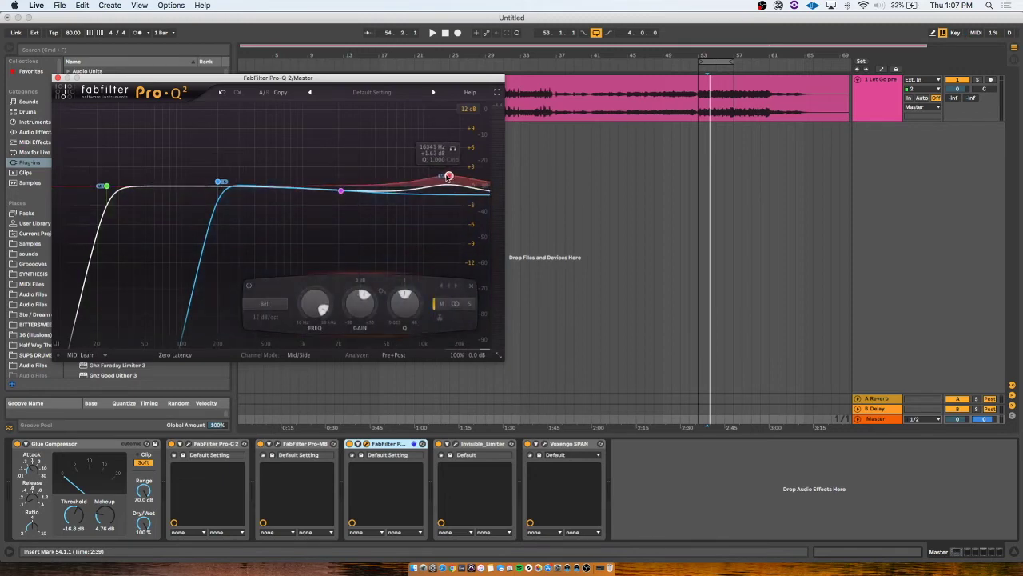
{"action": "left_click", "coordinate": [278, 302]}
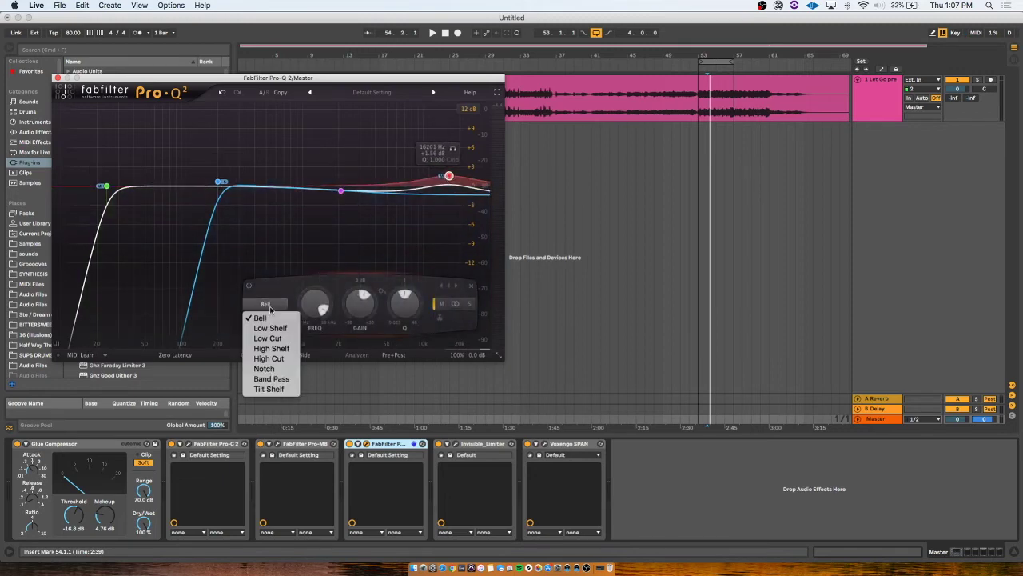
{"action": "left_click", "coordinate": [272, 349]}
{"action": "left_click_drag", "start_coordinate": [449, 177], "coordinate": [362, 186]}
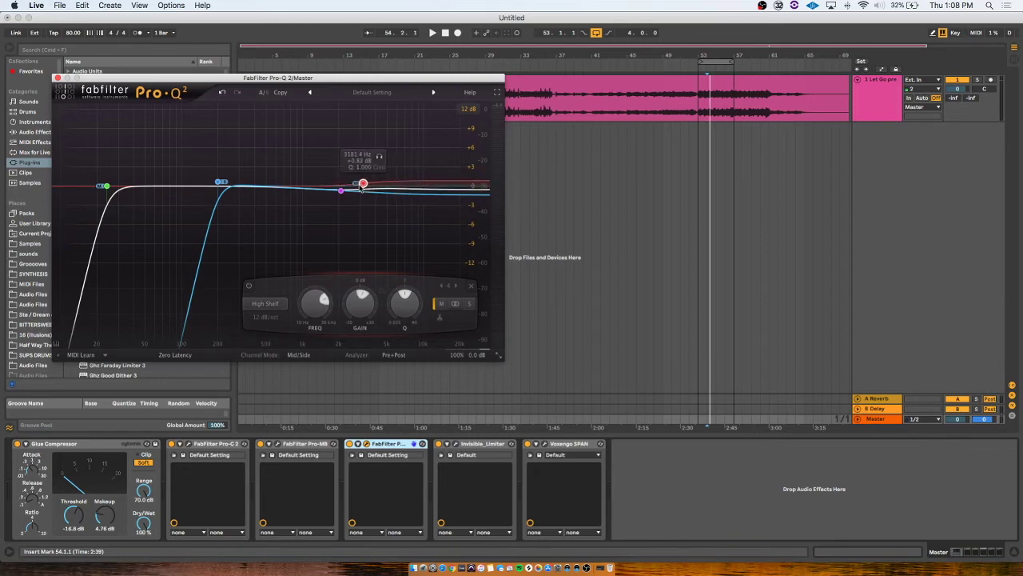
{"action": "key", "text": "space"}
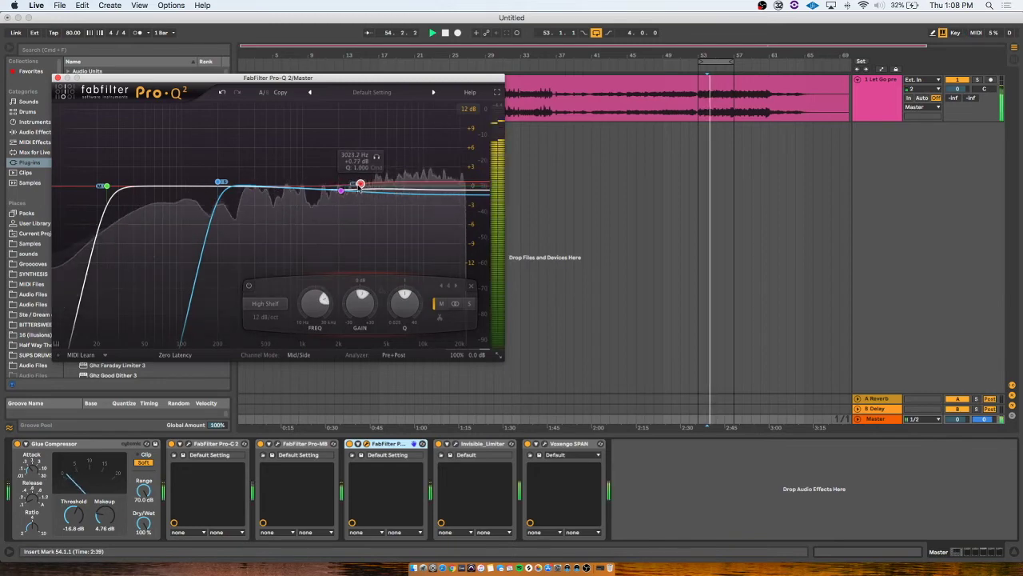
{"action": "left_click", "coordinate": [57, 78]}
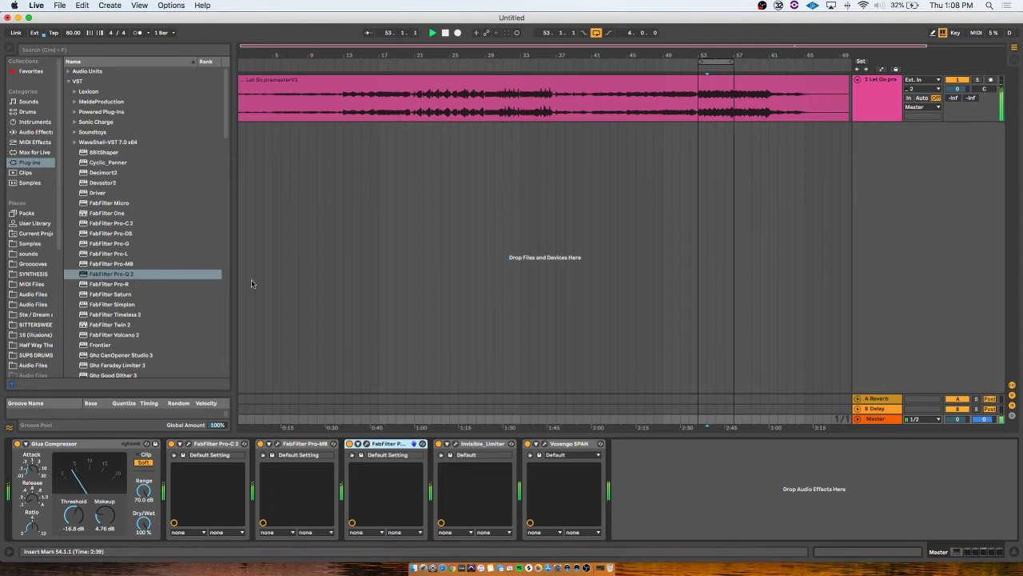
Search the plug-ins for ozone and insert Ozone 8 between Pro-Q 2 and the Invisible Limiter on the master.
{"action": "scroll", "coordinate": [109, 261], "scroll_direction": "down", "scroll_amount": 10}
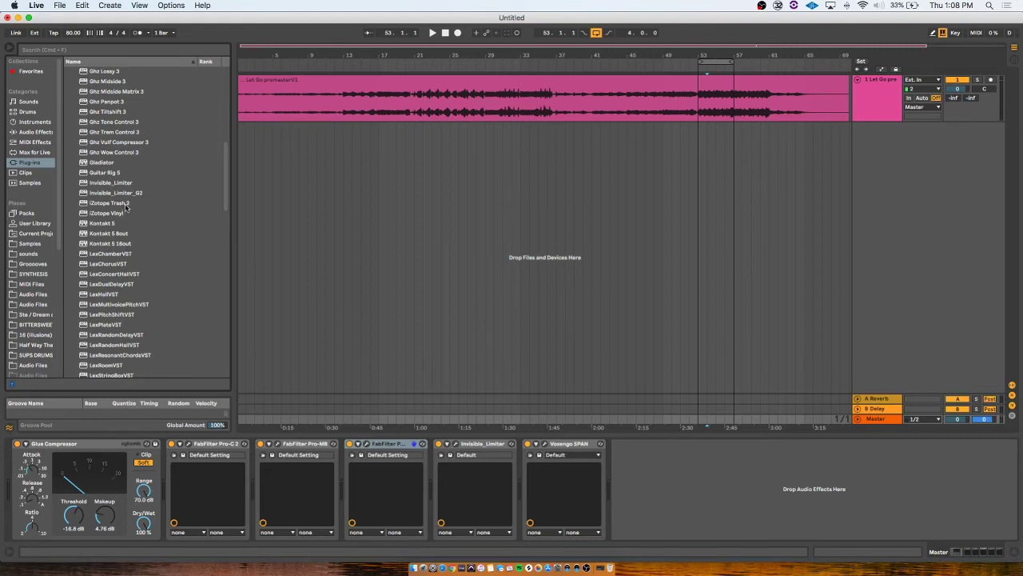
{"action": "scroll", "coordinate": [124, 248], "scroll_direction": "down", "scroll_amount": 12}
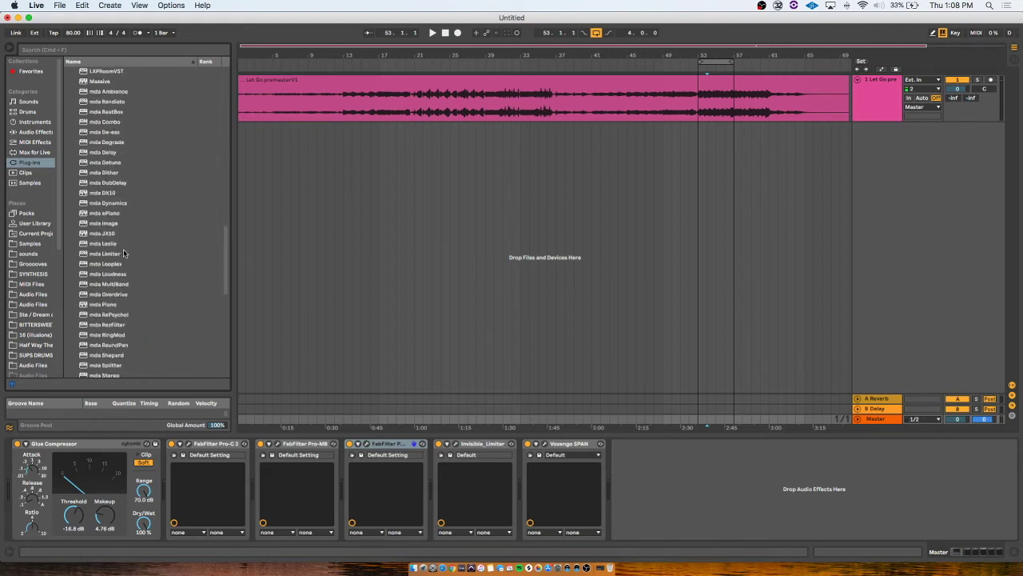
{"action": "scroll", "coordinate": [124, 254], "scroll_direction": "up", "scroll_amount": 10}
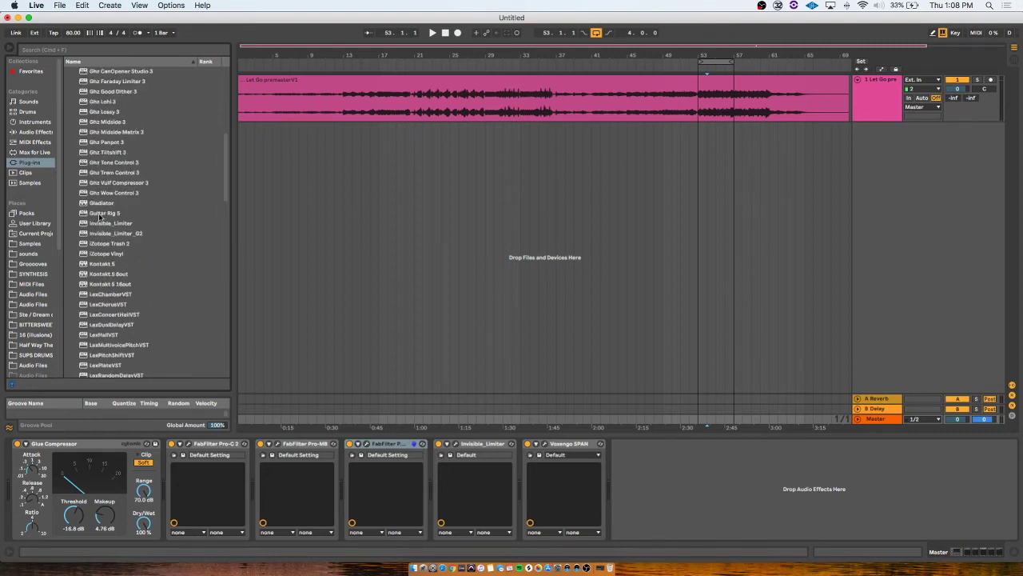
{"action": "scroll", "coordinate": [119, 304], "scroll_direction": "up", "scroll_amount": 2}
{"action": "scroll", "coordinate": [132, 278], "scroll_direction": "down", "scroll_amount": 10}
{"action": "scroll", "coordinate": [128, 279], "scroll_direction": "down", "scroll_amount": 8}
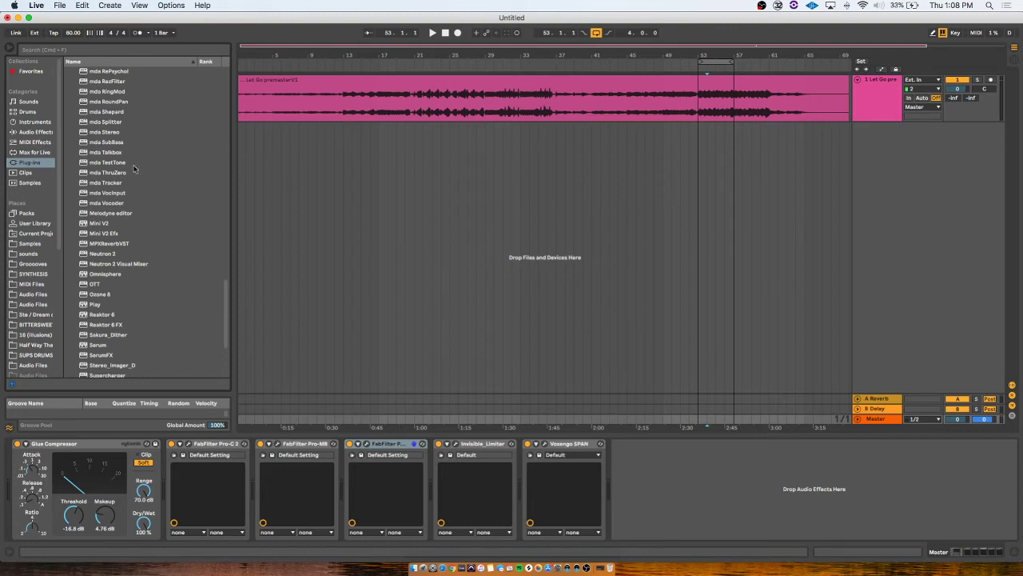
{"action": "left_click", "coordinate": [128, 53]}
{"action": "type", "text": "ozone"}
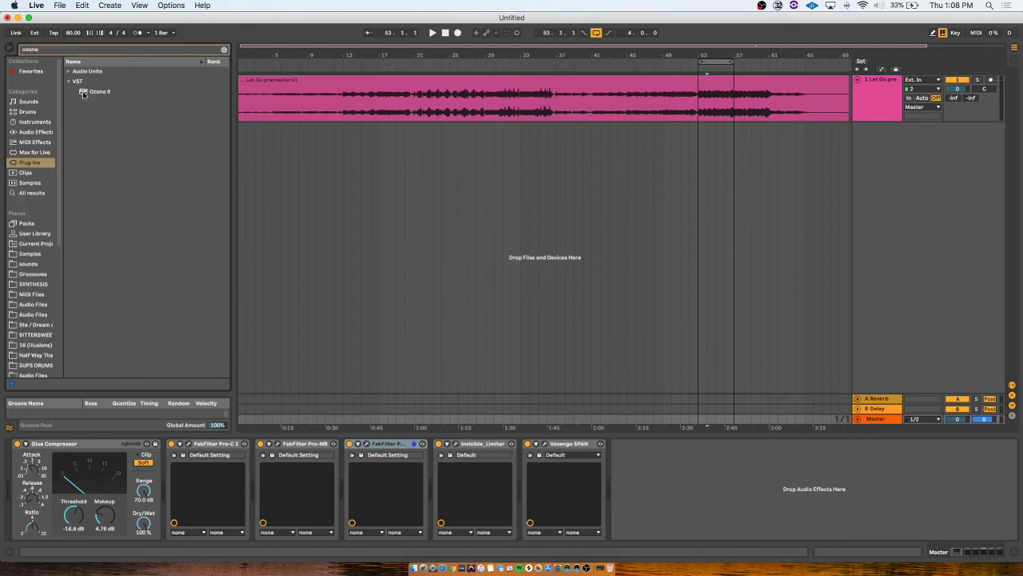
{"action": "mouse_move", "coordinate": [83, 93]}
{"action": "left_mouse_down"}
{"action": "mouse_move", "coordinate": [521, 480]}
{"action": "mouse_move", "coordinate": [438, 478]}
{"action": "left_mouse_up"}
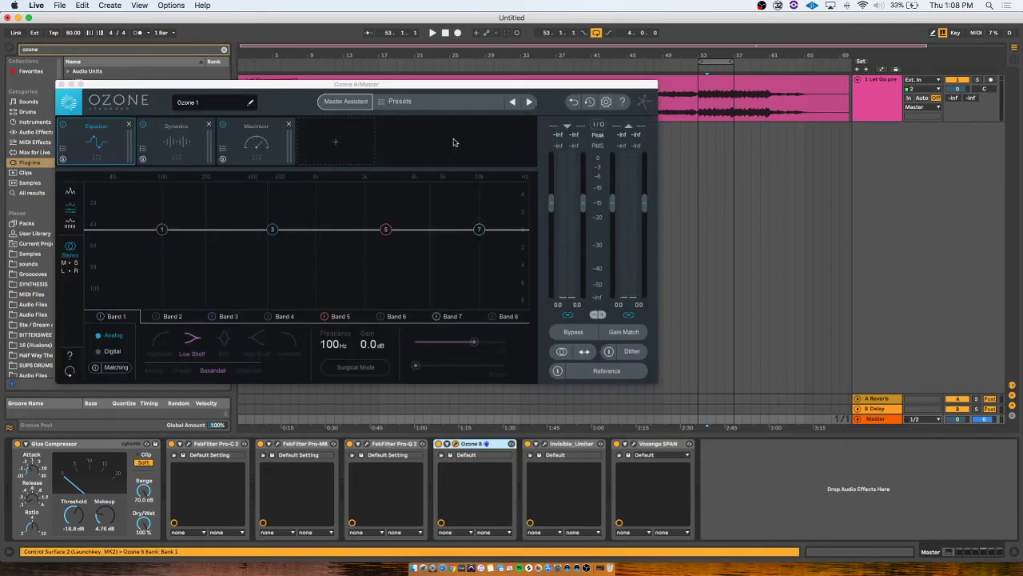
Remove the Equalizer, Dynamics and Maximizer modules from Ozone 8 and add an Imager module.
{"action": "left_click", "coordinate": [128, 126]}
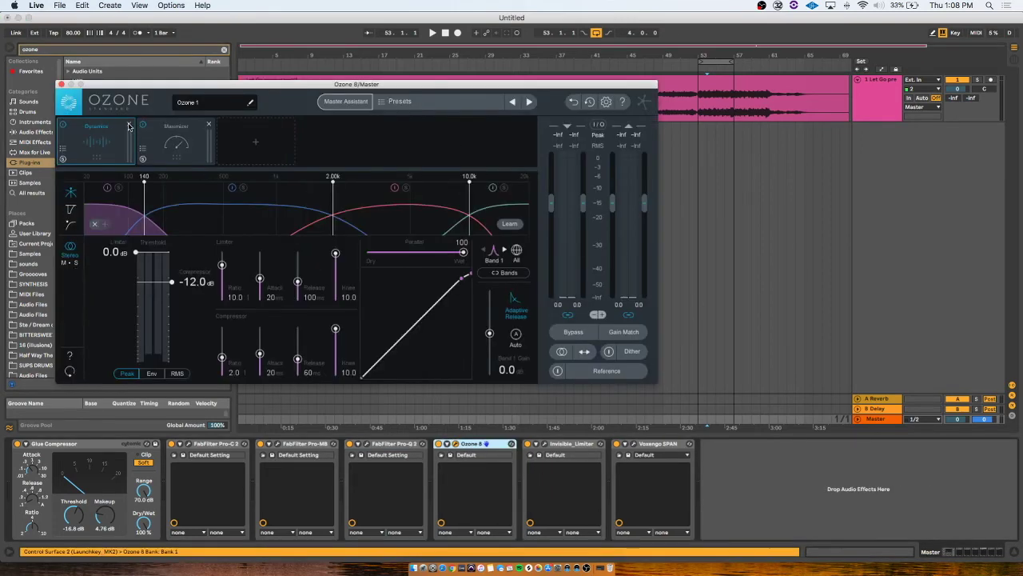
{"action": "left_click", "coordinate": [129, 126]}
{"action": "left_click", "coordinate": [128, 125]}
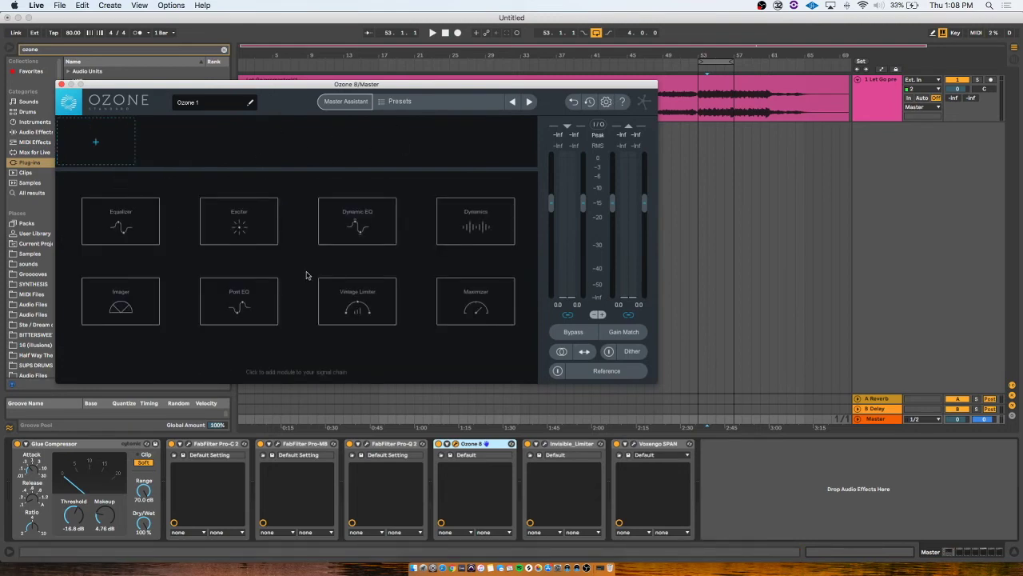
{"action": "left_click", "coordinate": [121, 300]}
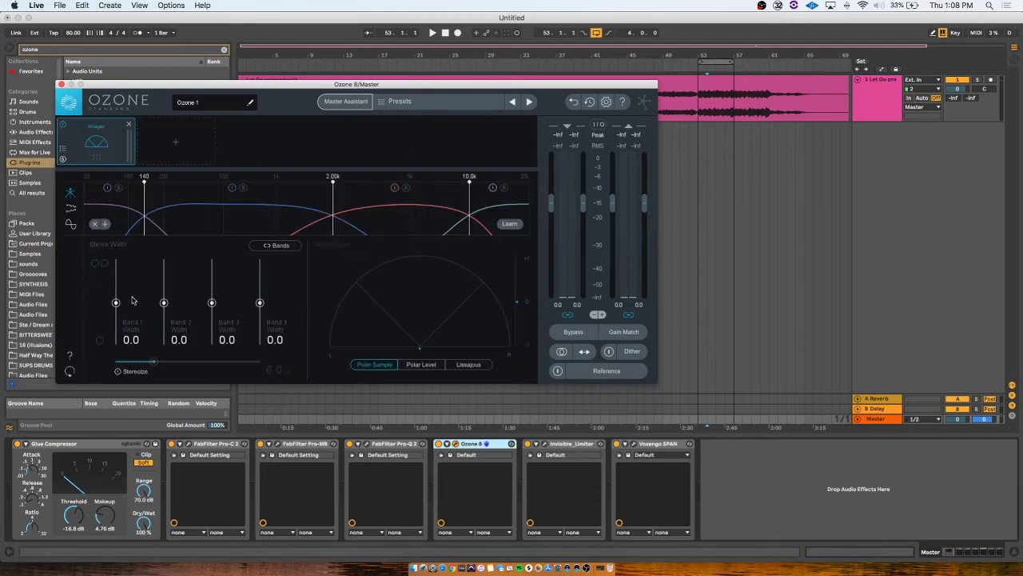
Set the Imager's lowest crossover to 200 Hz and band 1's width to -100, and audition that band soloed.
{"action": "left_click_drag", "start_coordinate": [144, 183], "coordinate": [163, 180]}
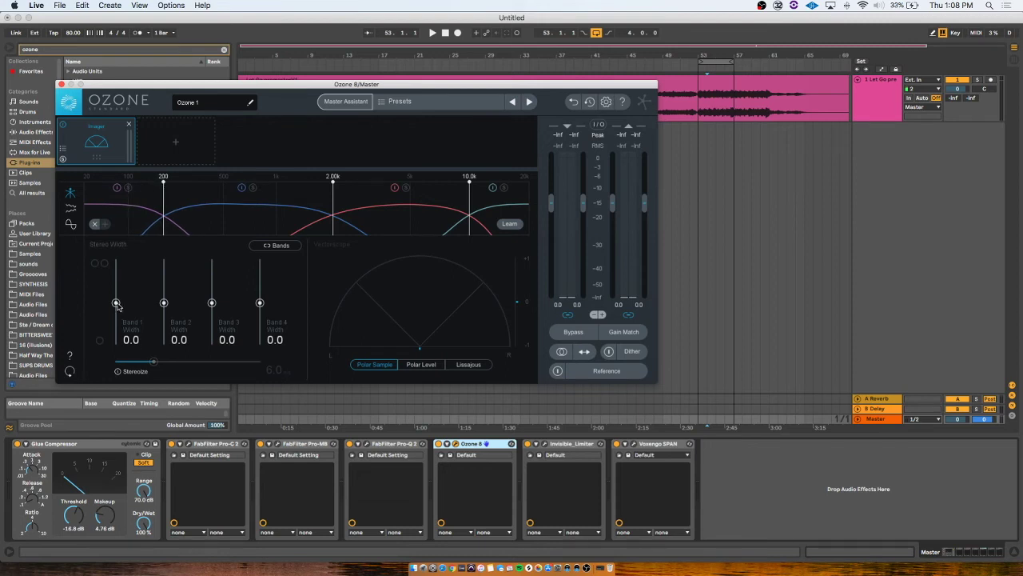
{"action": "left_click_drag", "start_coordinate": [116, 303], "coordinate": [129, 422]}
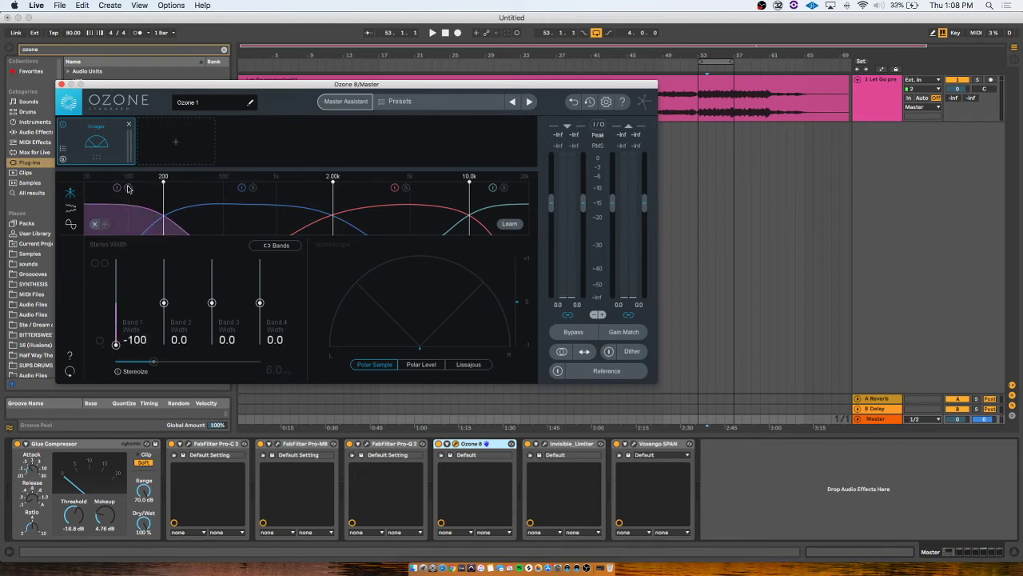
{"action": "key", "text": "space"}
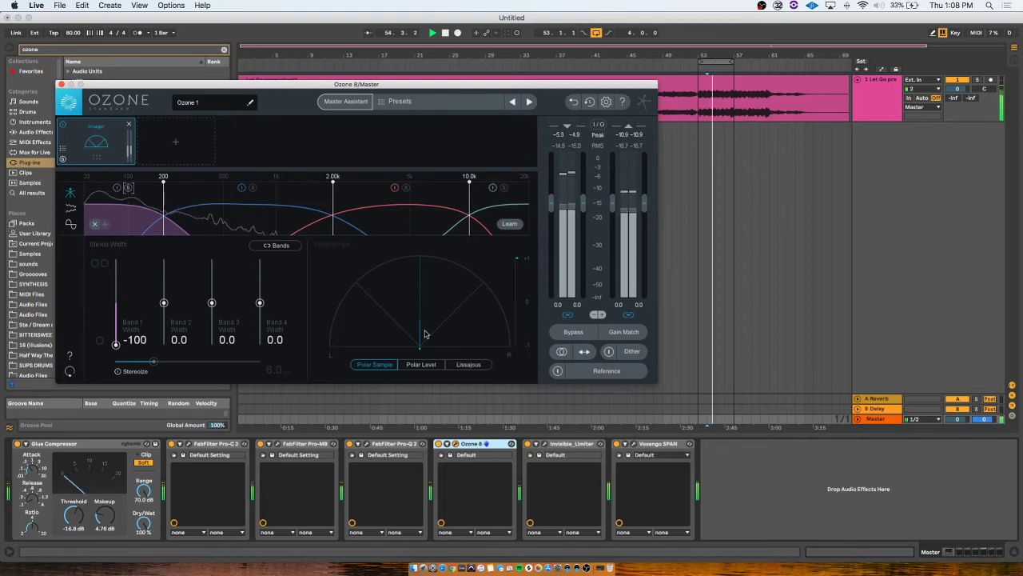
{"action": "key", "text": "space"}
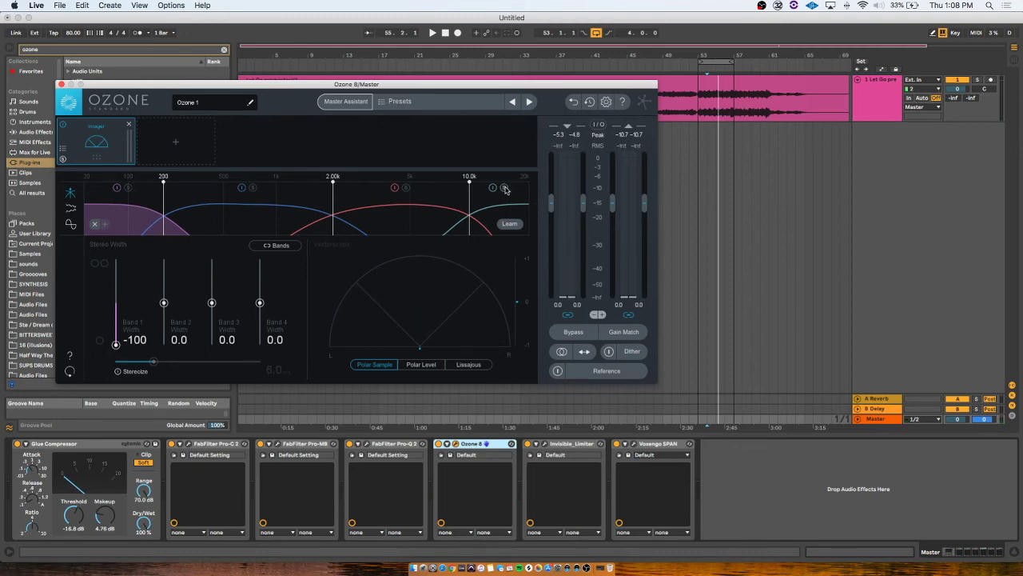
Widen the Imager's upper bands, setting band 3's width to 16.5 and band 4's to 26.6, while auditioning the loop.
{"action": "key", "text": "space"}
{"action": "left_click_drag", "start_coordinate": [260, 304], "coordinate": [259, 217]}
{"action": "left_click_drag", "start_coordinate": [260, 262], "coordinate": [212, 301]}
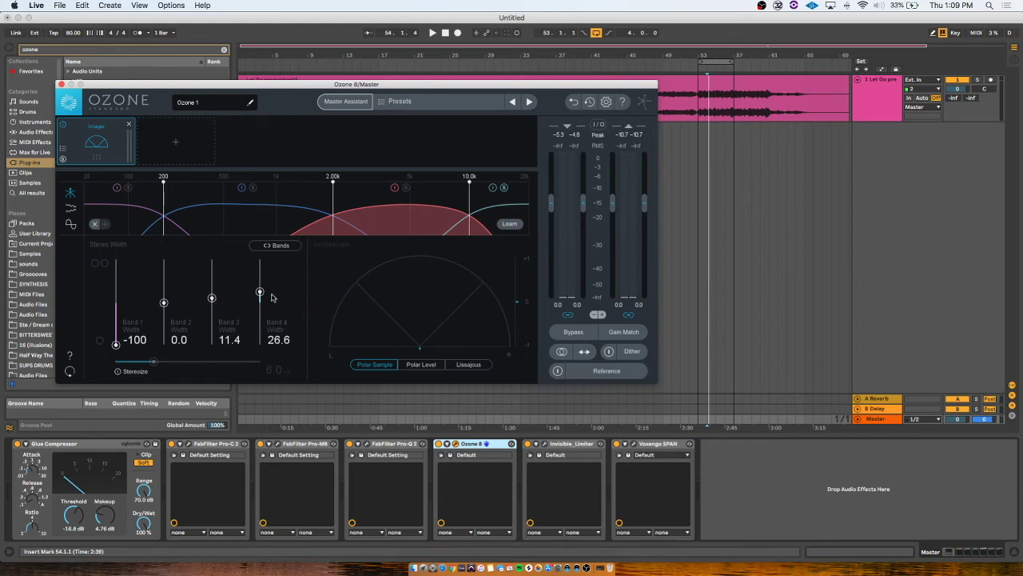
{"action": "key", "text": "space"}
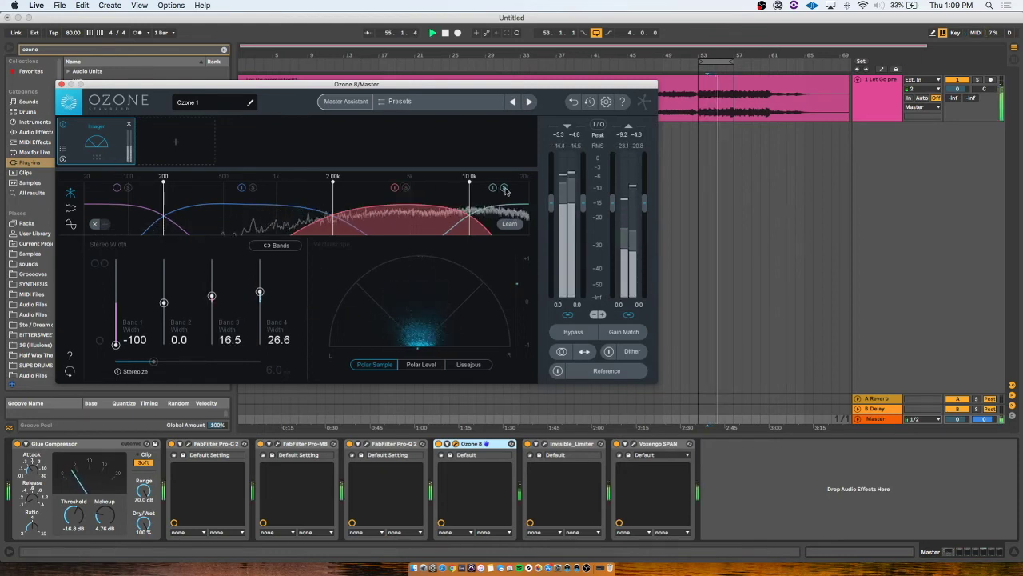
Compare the loop with Ozone 8 bypassed and active, then stop playback and close its window.
{"action": "left_click", "coordinate": [438, 446]}
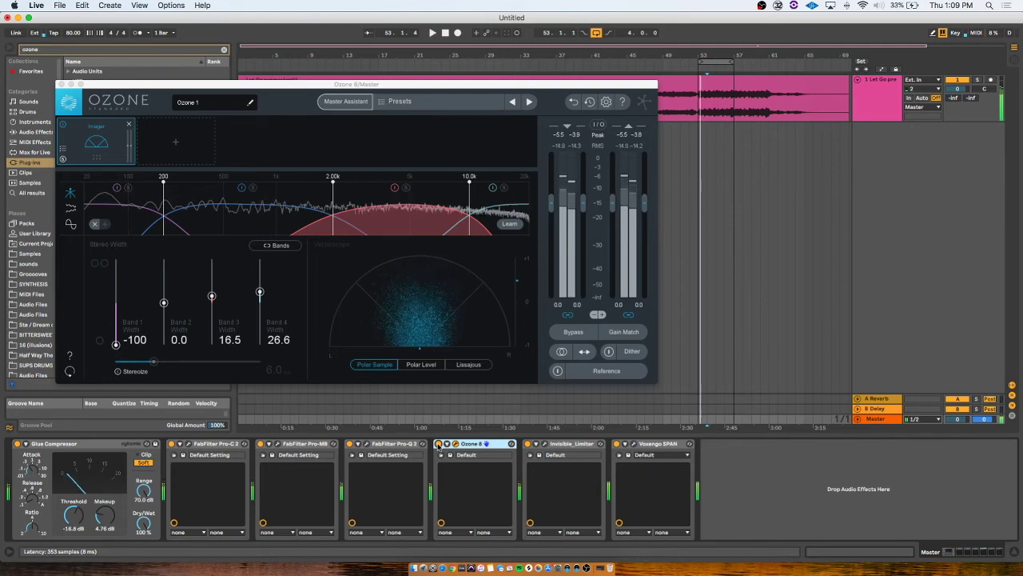
{"action": "key", "text": "space"}
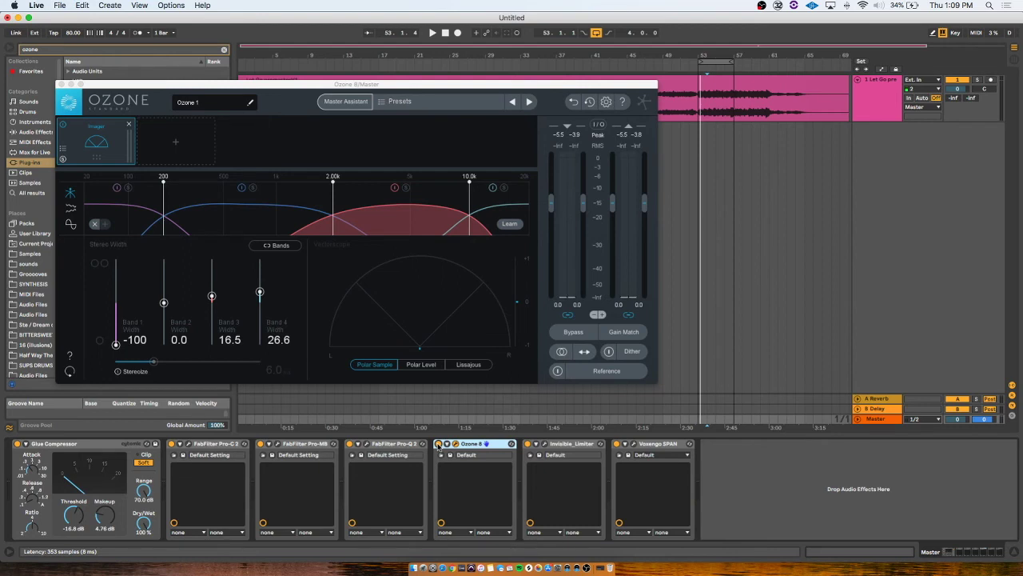
{"action": "left_click", "coordinate": [61, 84]}
Set the arrangement loop from bar 1 to bar 57, play it from the start and open Voxengo SPAN.
{"action": "left_click_drag", "start_coordinate": [734, 239], "coordinate": [354, 242]}
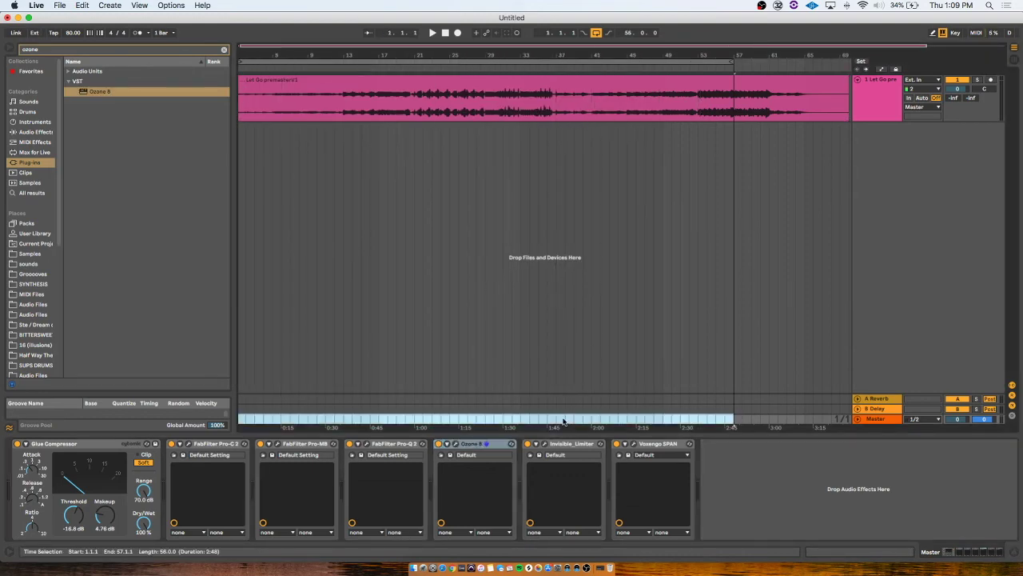
{"action": "key", "text": "space"}
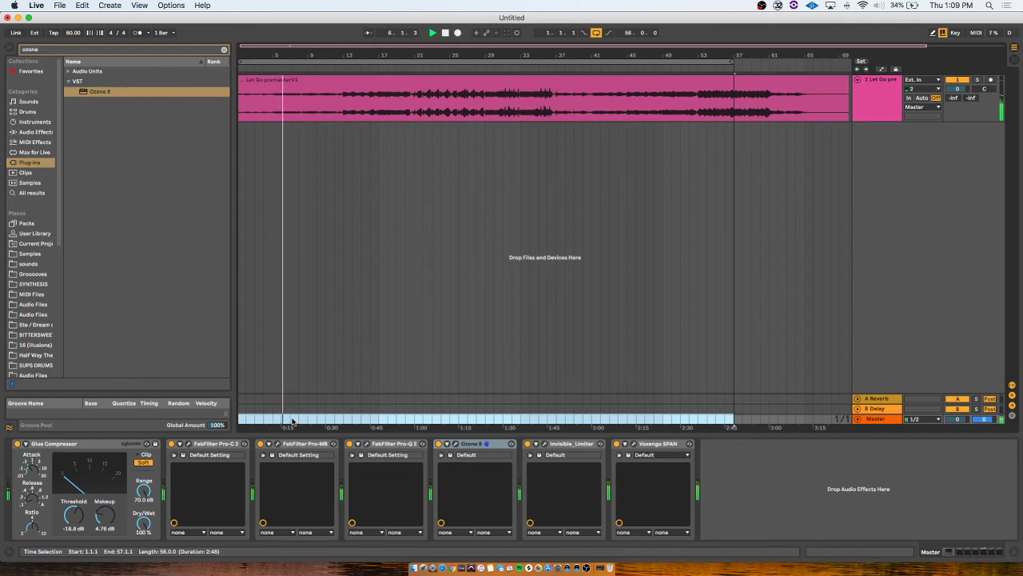
{"action": "left_click", "coordinate": [634, 444]}
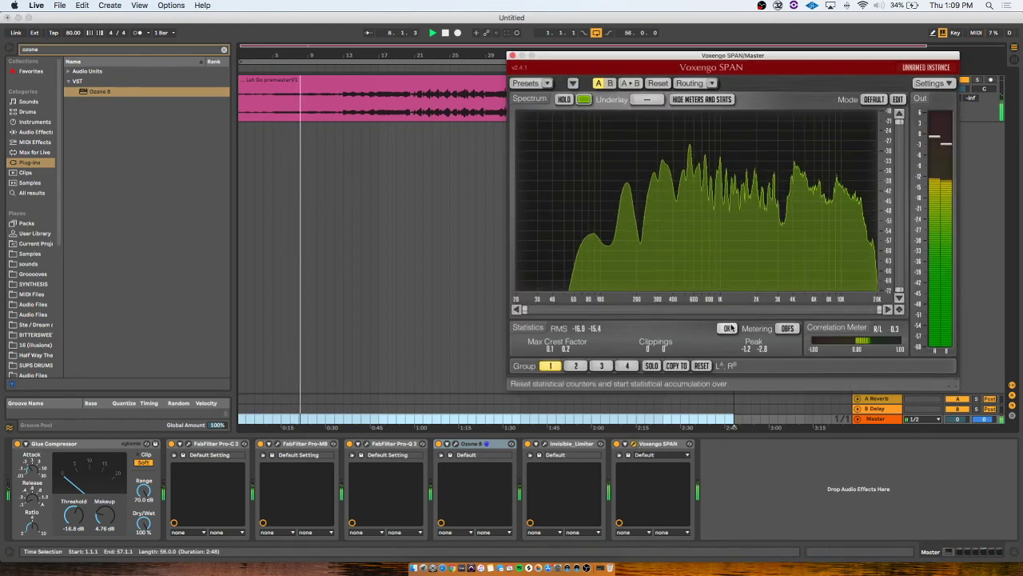
{"action": "left_click_drag", "start_coordinate": [570, 56], "coordinate": [621, 41]}
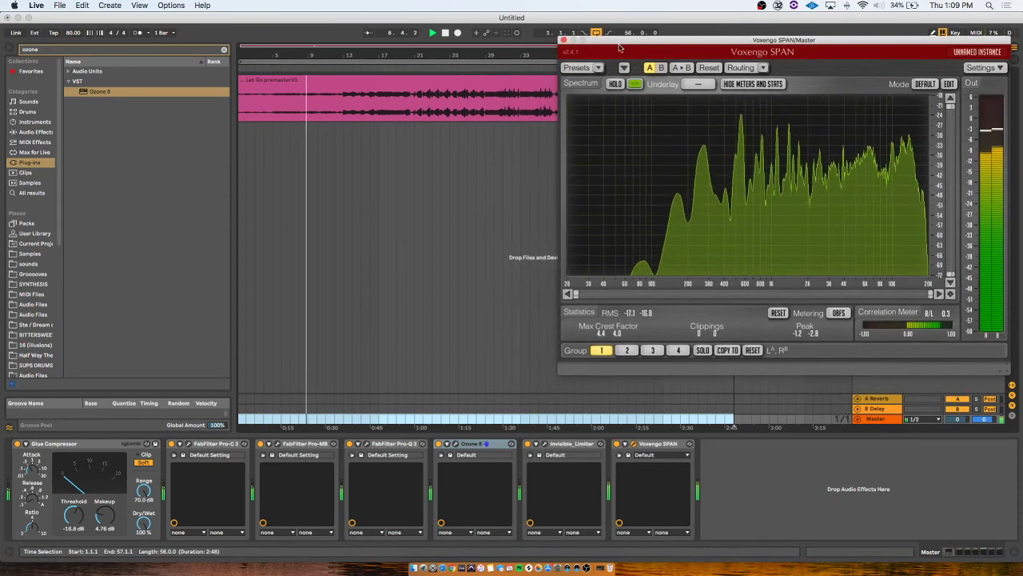
Play the song from bar 20 and reset SPAN's statistics to check the RMS and peak levels there.
{"action": "left_click", "coordinate": [404, 424]}
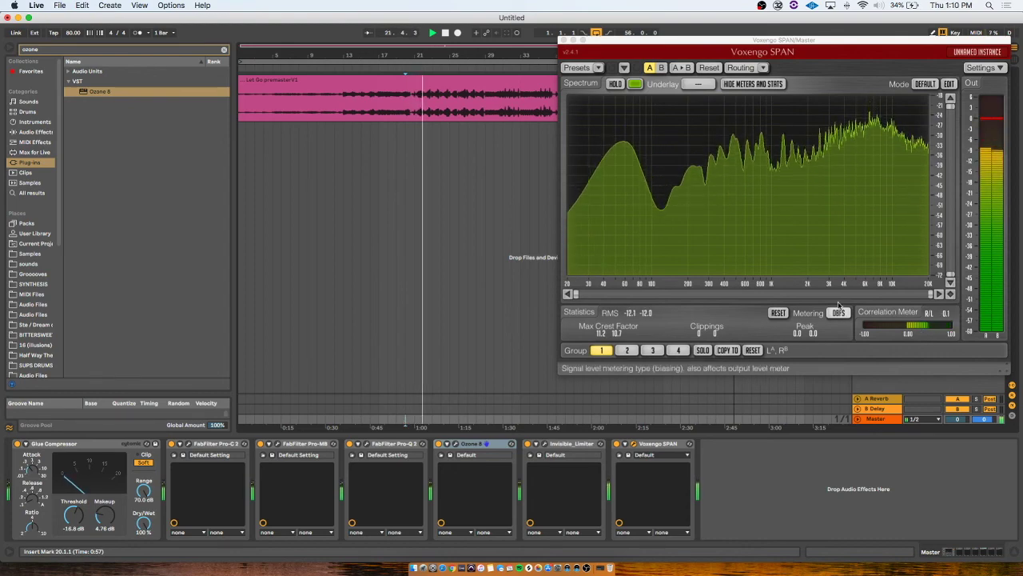
{"action": "left_click", "coordinate": [778, 313]}
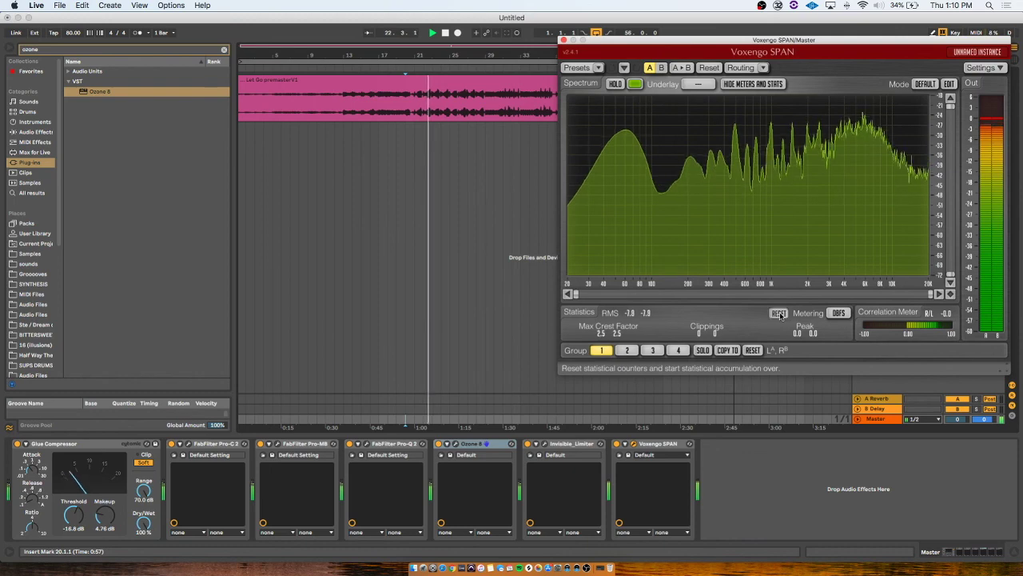
{"action": "left_click_drag", "start_coordinate": [661, 42], "coordinate": [597, 201]}
{"action": "key", "text": "space"}
Play from bar 29, reset SPAN's statistics to check that section's levels, then stop playback and close SPAN.
{"action": "left_click", "coordinate": [486, 418]}
{"action": "key", "text": "space"}
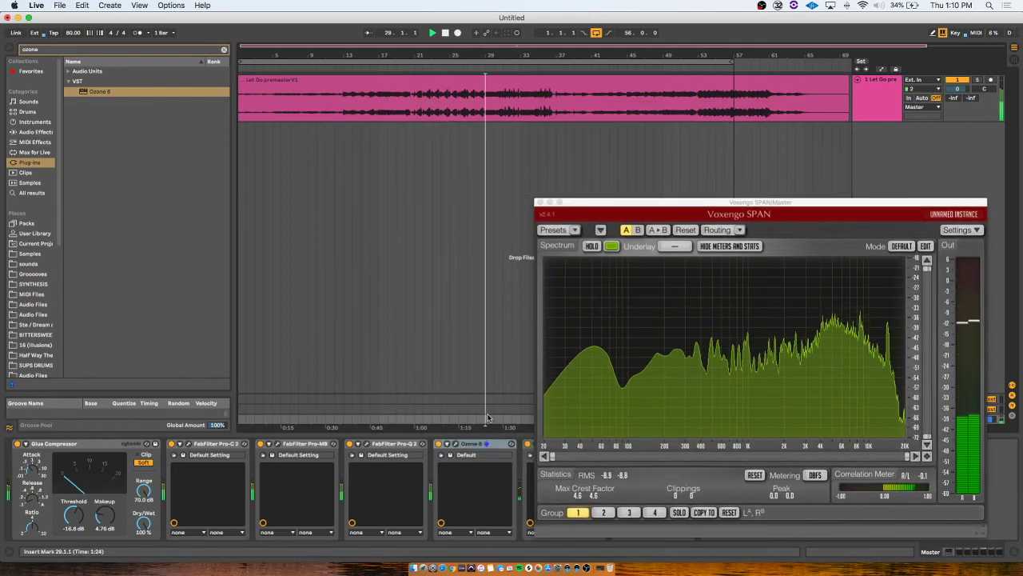
{"action": "left_click", "coordinate": [755, 475]}
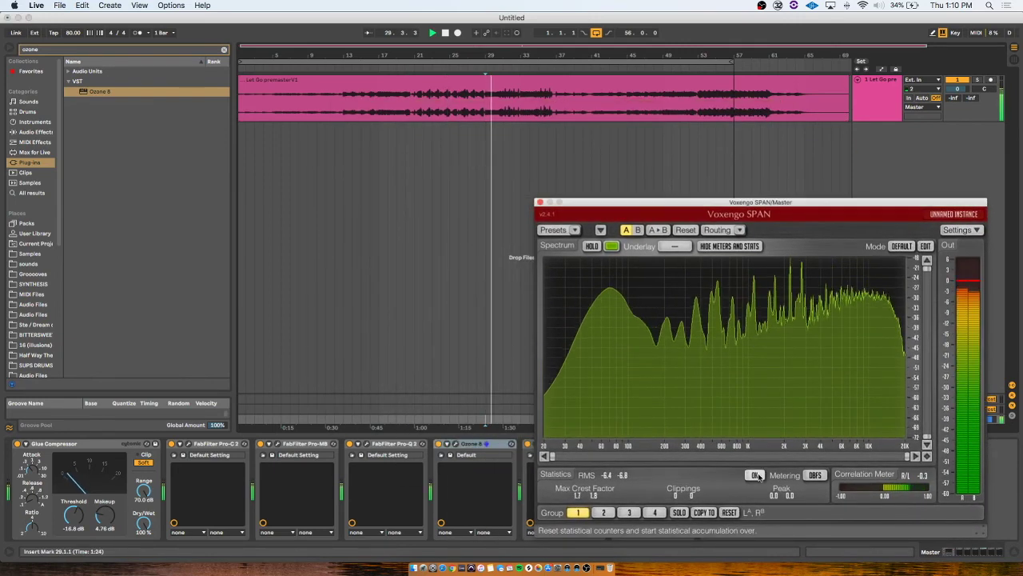
{"action": "left_click", "coordinate": [756, 474]}
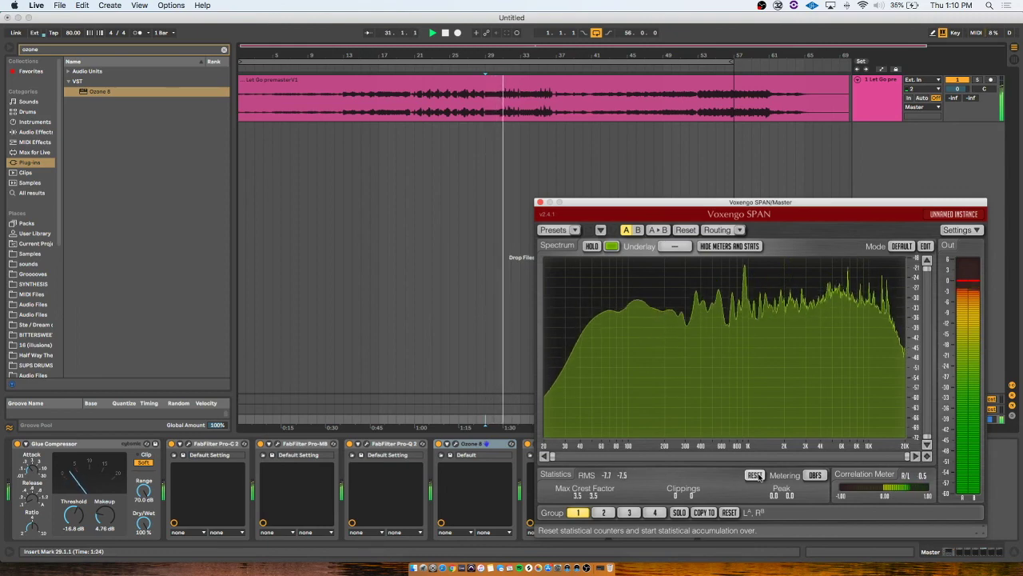
{"action": "key", "text": "space"}
{"action": "left_click", "coordinate": [539, 202]}
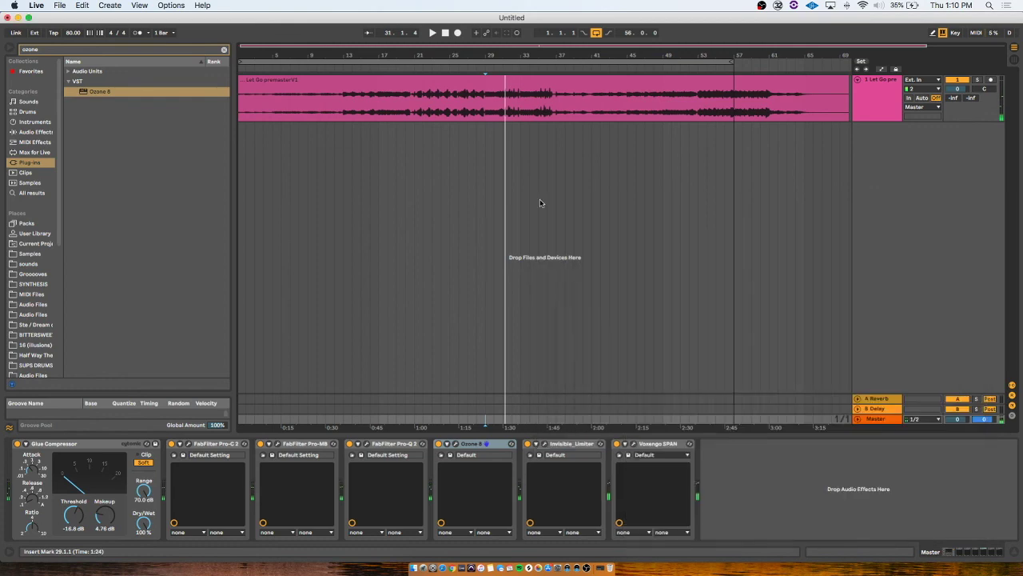